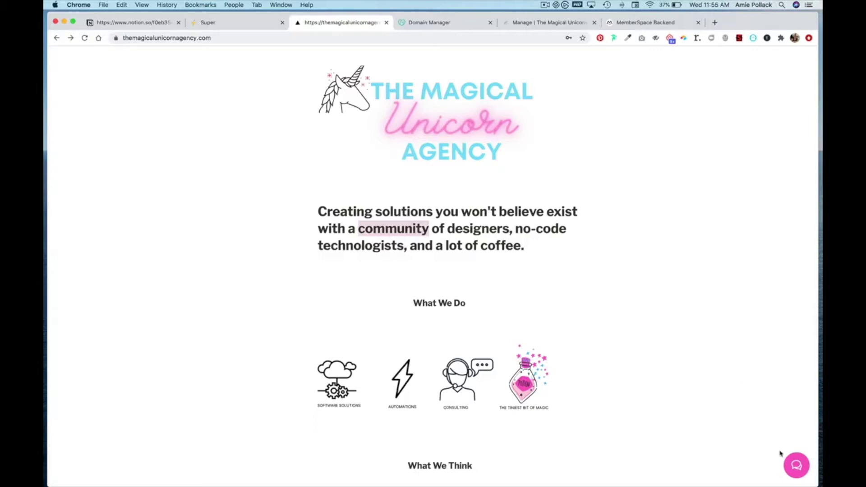
Paste the themagicalunicornagency.com address into MemberSpace's new-site URL field
left_click(792, 462)
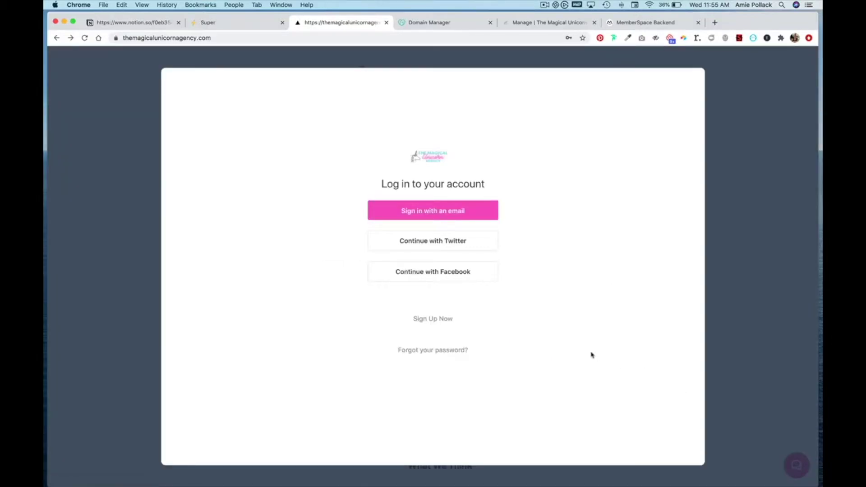
left_click(721, 361)
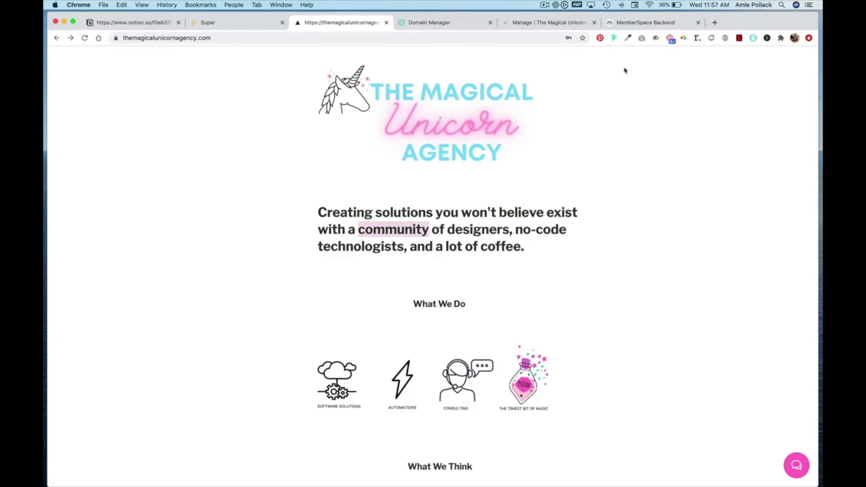
left_click(651, 24)
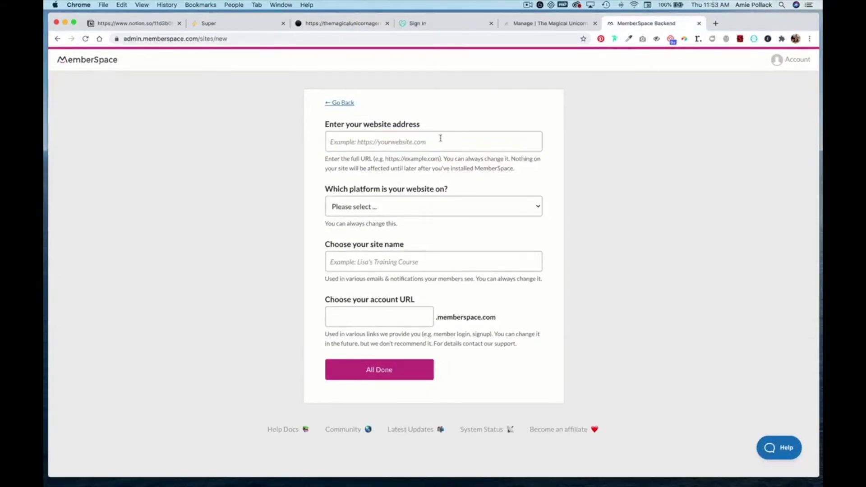
left_click(419, 148)
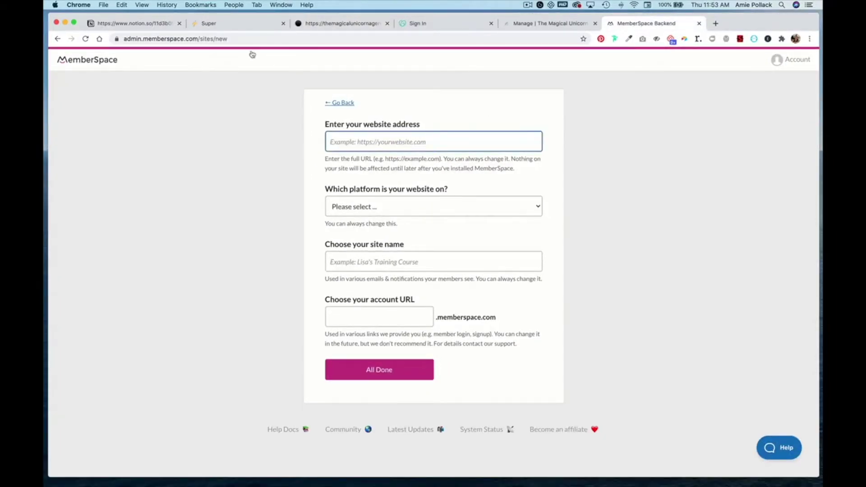
left_click(332, 25)
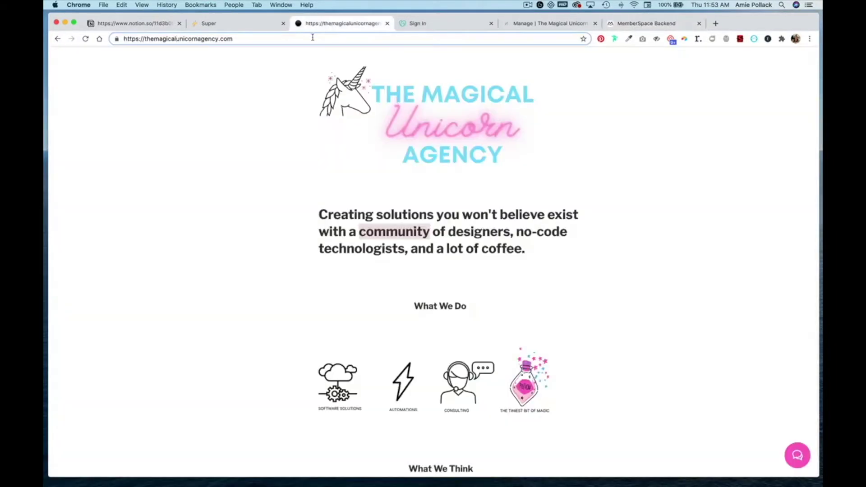
left_click(312, 38)
key("super+c")
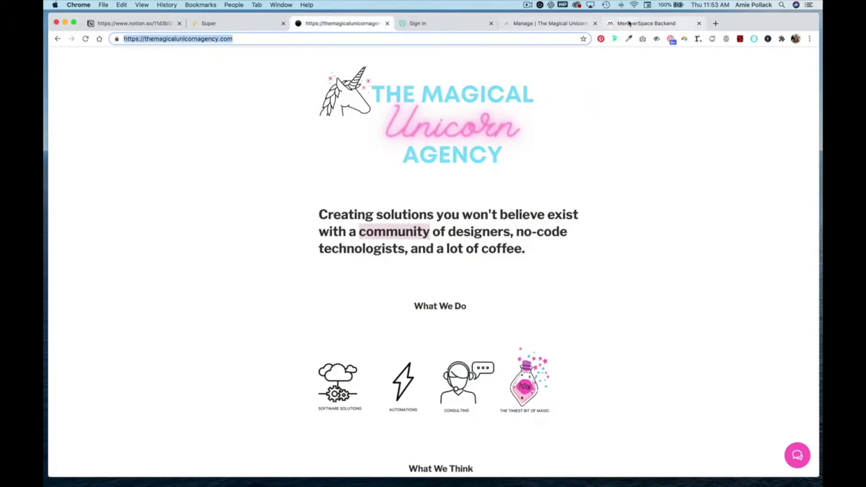
left_click(629, 25)
key("super+v")
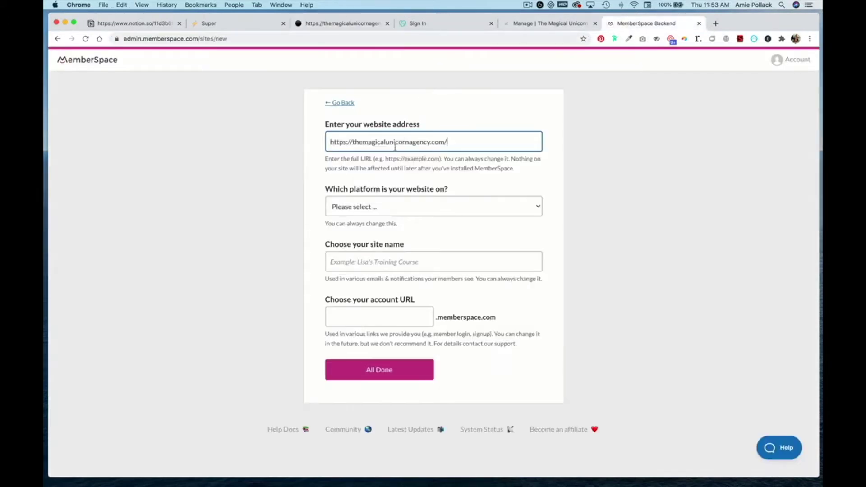
Set the platform to Notion and name the site The Magical Unicorn Agency
left_click(383, 206)
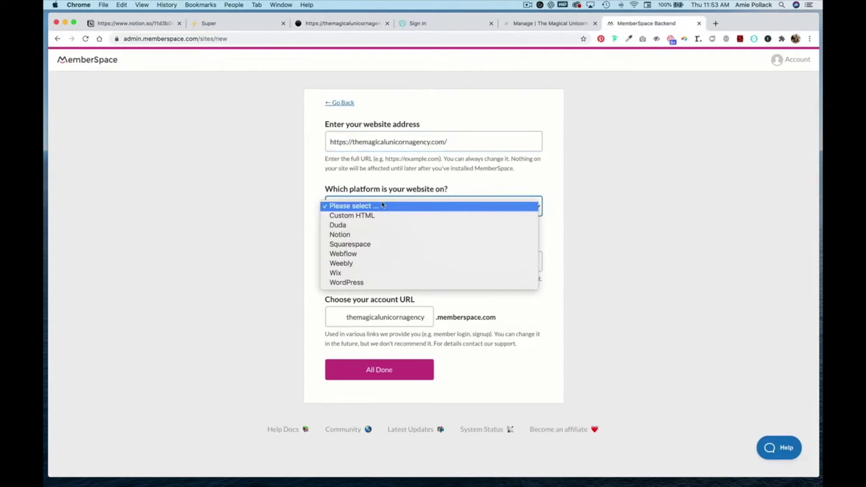
left_click(374, 235)
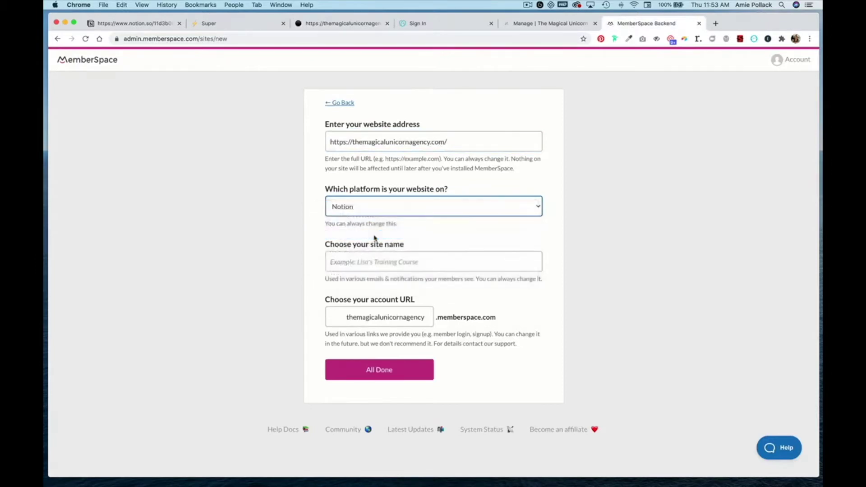
left_click(384, 261)
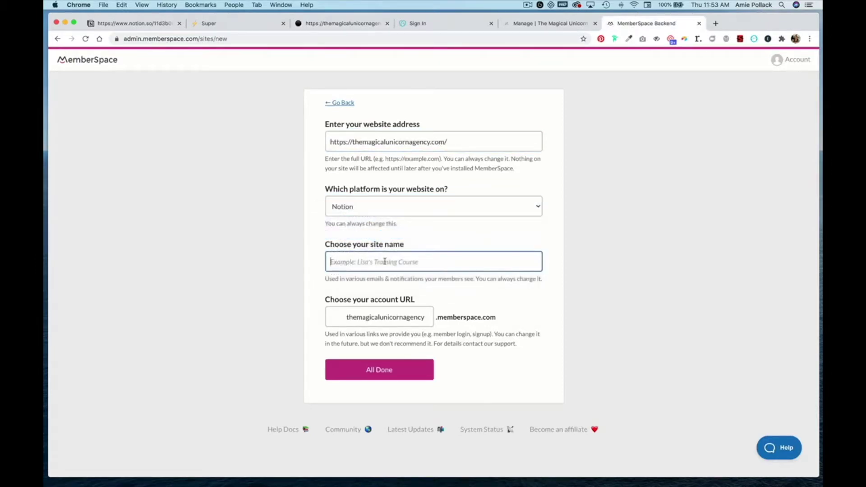
type("The Magica")
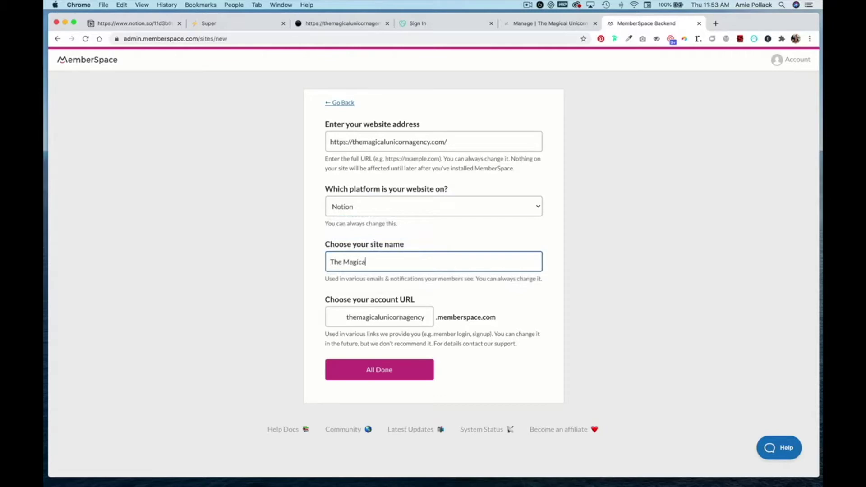
type("l Unicorn Agency")
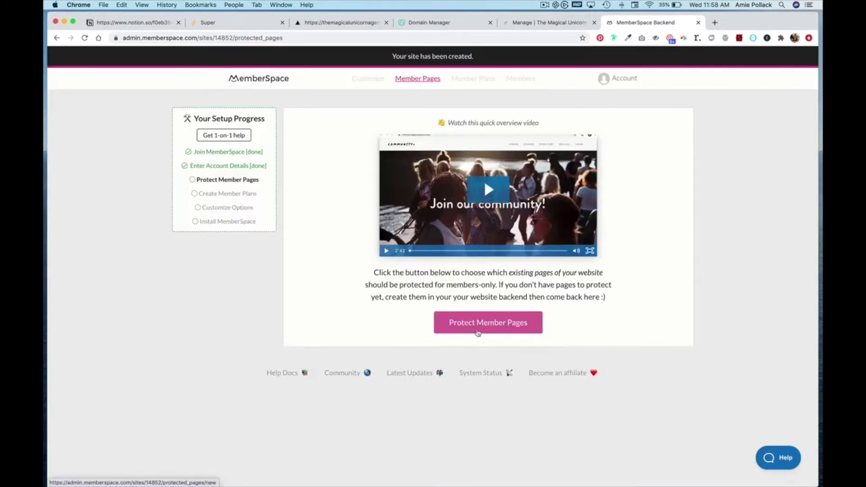
left_click(477, 332)
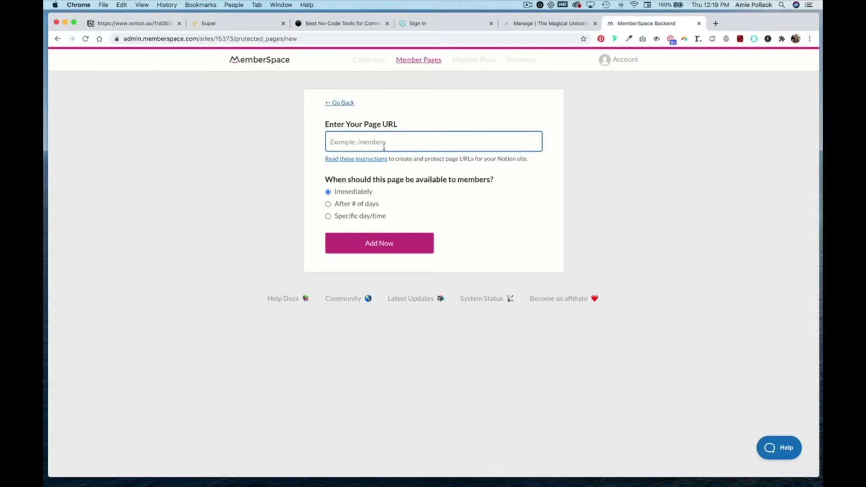
Copy the best-no-code-tools slug from the post's address and add it as a protected page
left_click(344, 25)
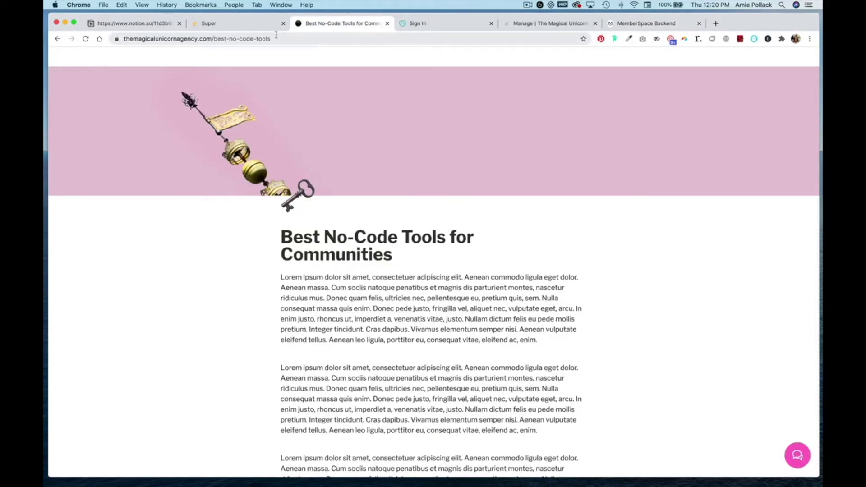
left_click_drag(274, 40, 212, 40)
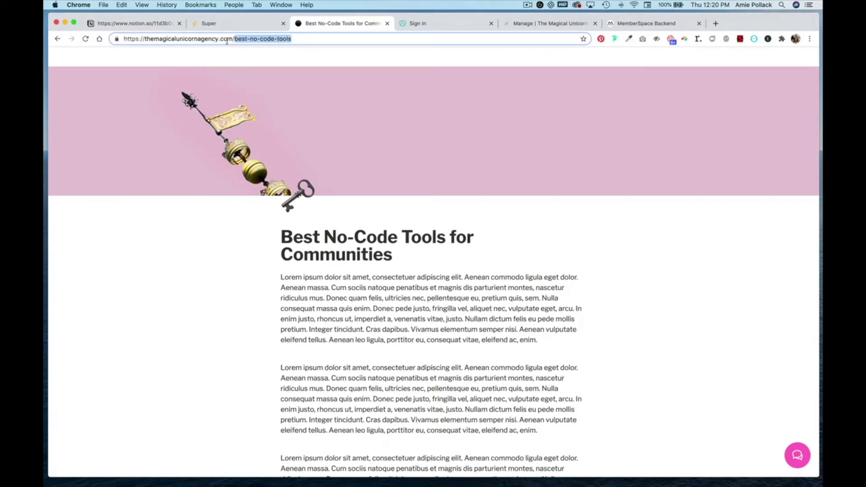
key("super+c")
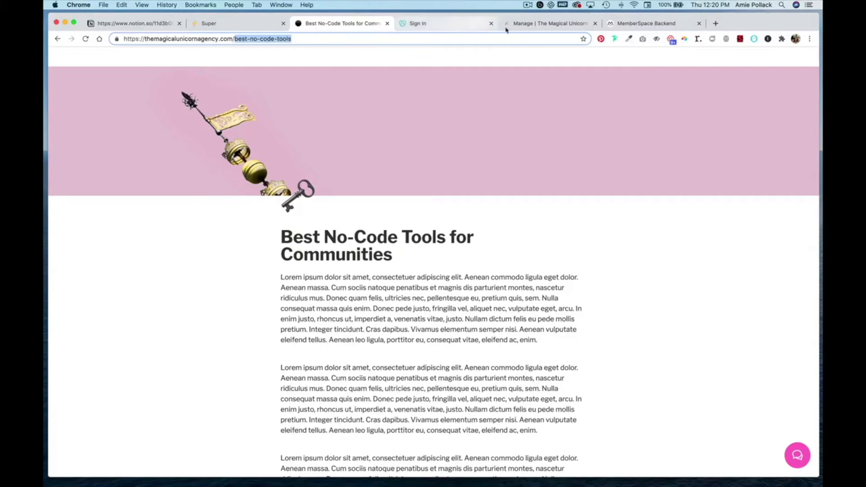
left_click(648, 26)
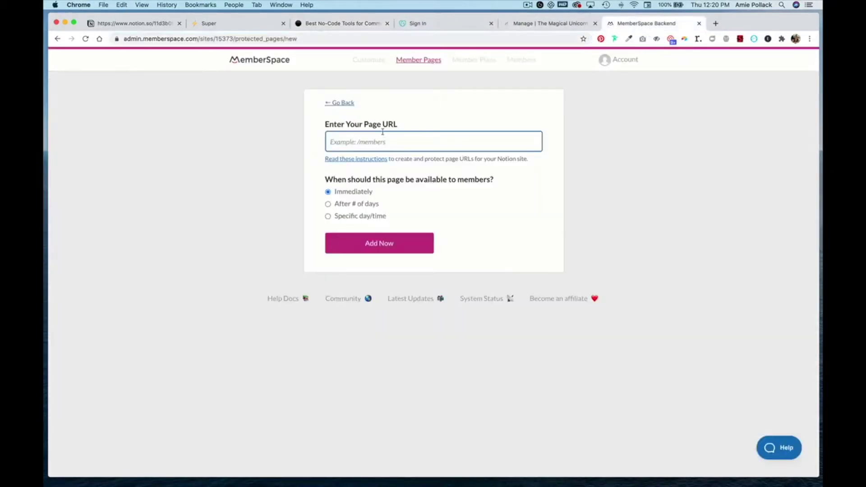
key("super+v")
left_click(367, 244)
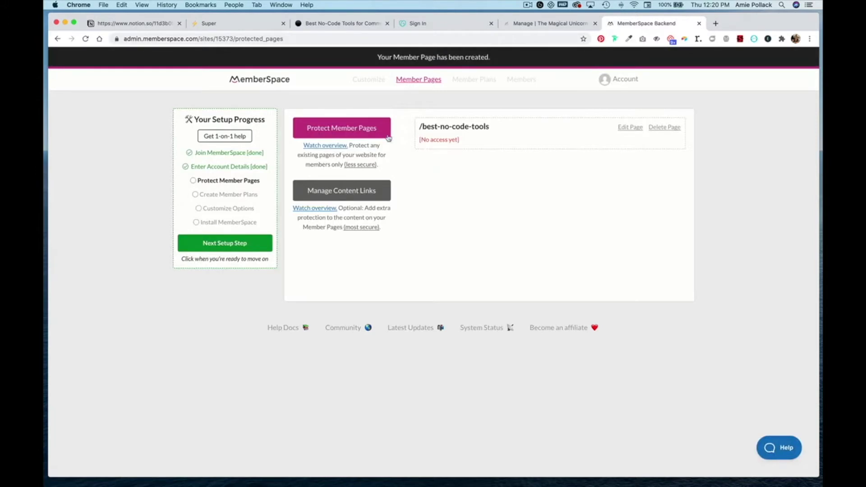
left_click(367, 128)
Open the 3 Workflows for Onboarding New Clients article from the agency homepage
left_click(367, 145)
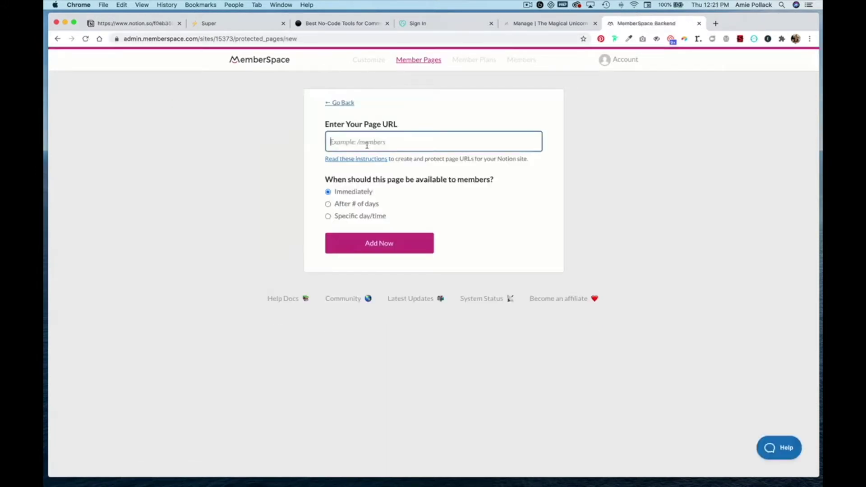
left_click(351, 25)
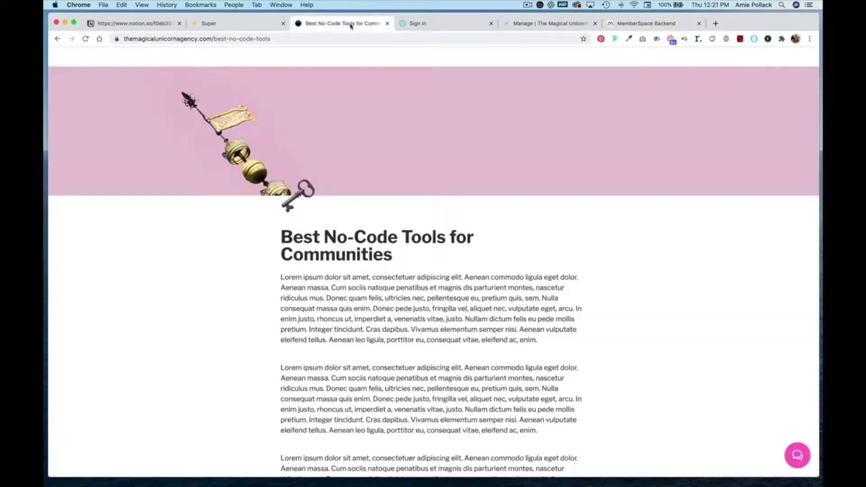
left_click(57, 39)
scroll(283, 235, "down", 3)
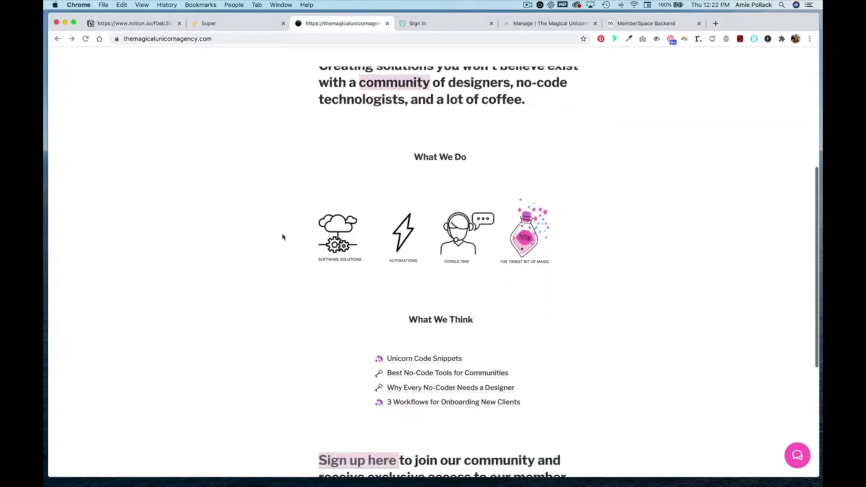
left_click(410, 403)
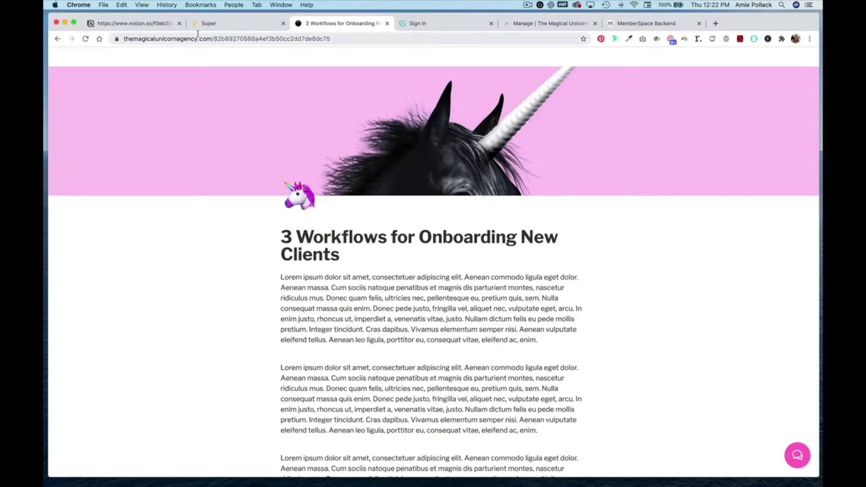
In Notion, review the homepage's sharing settings, then copy the onboarding workflows page's web link
left_click(117, 24)
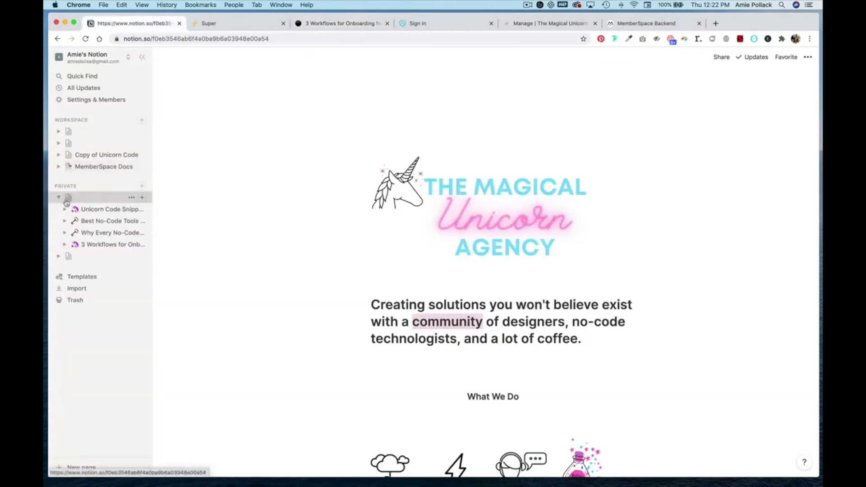
mouse_move(143, 209)
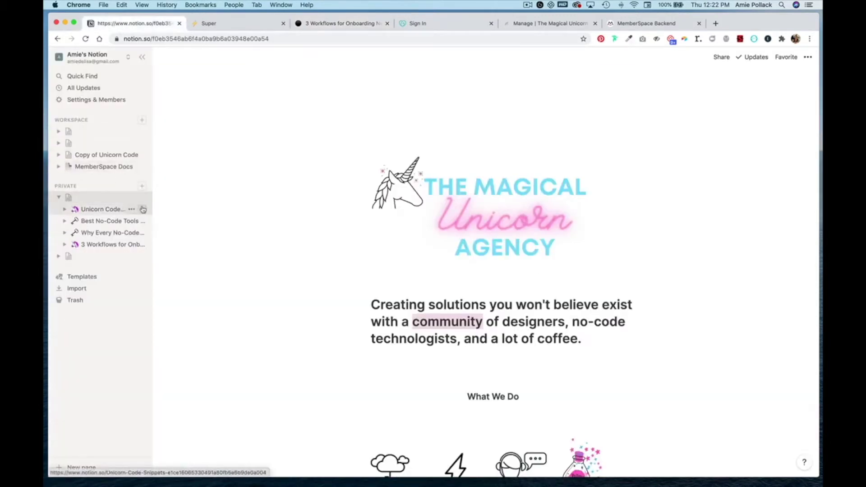
left_click(723, 60)
left_click(668, 116)
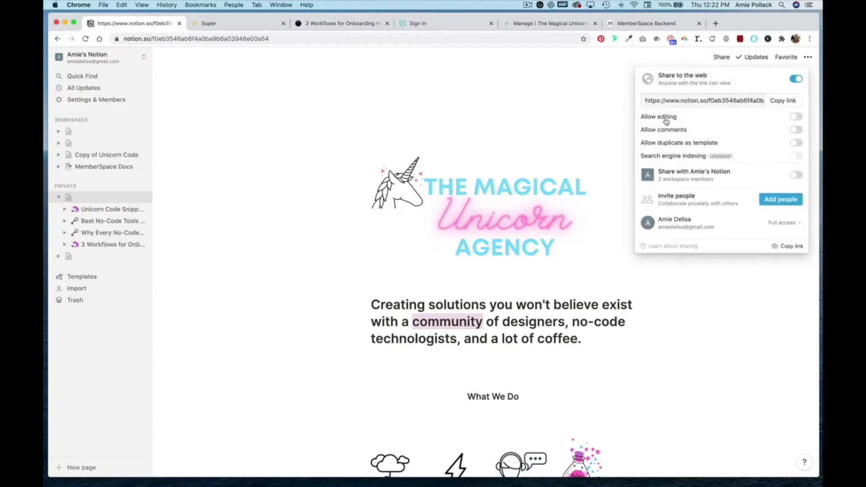
mouse_move(694, 150)
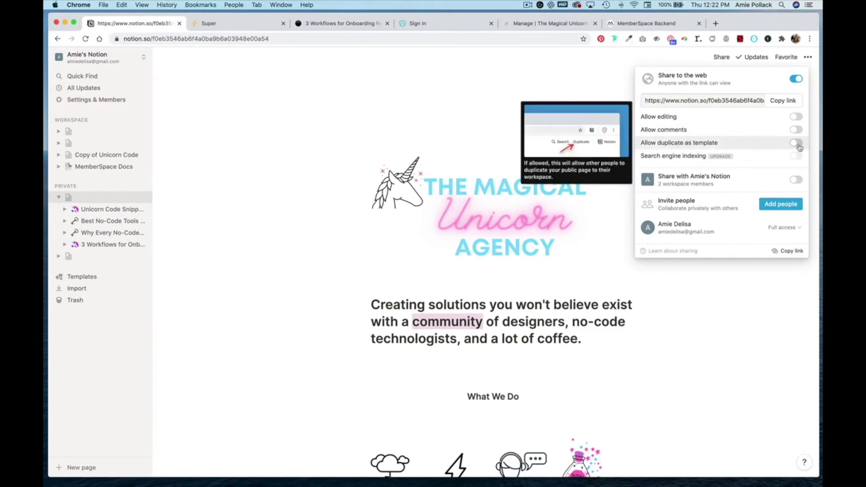
left_click(248, 210)
left_click(108, 243)
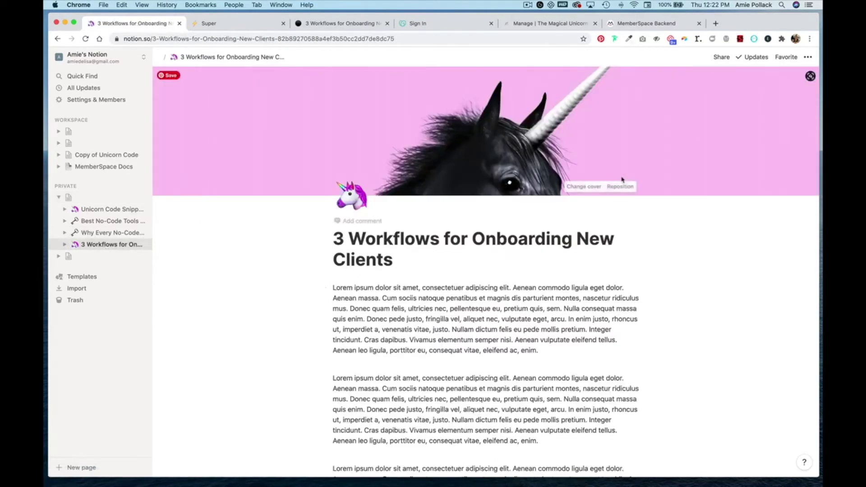
left_click(717, 56)
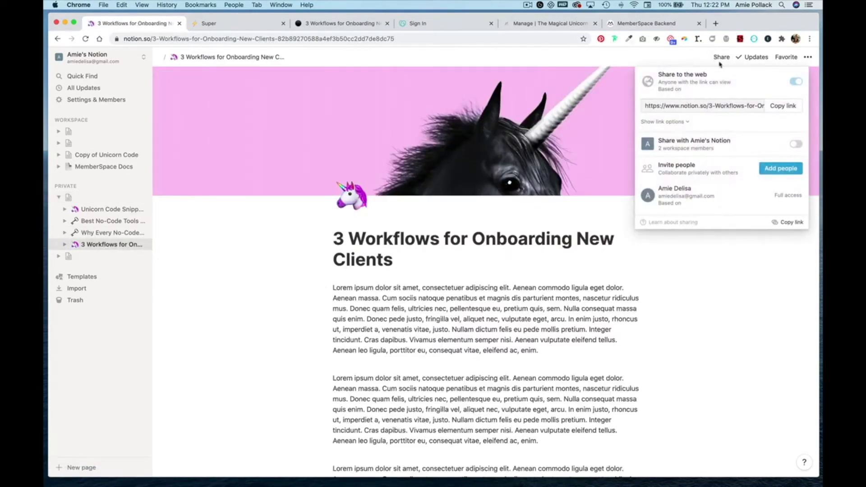
left_click(782, 108)
Add a Super pretty URL mapping the copied Notion link to three-workflows-for-onboarding
left_click(238, 27)
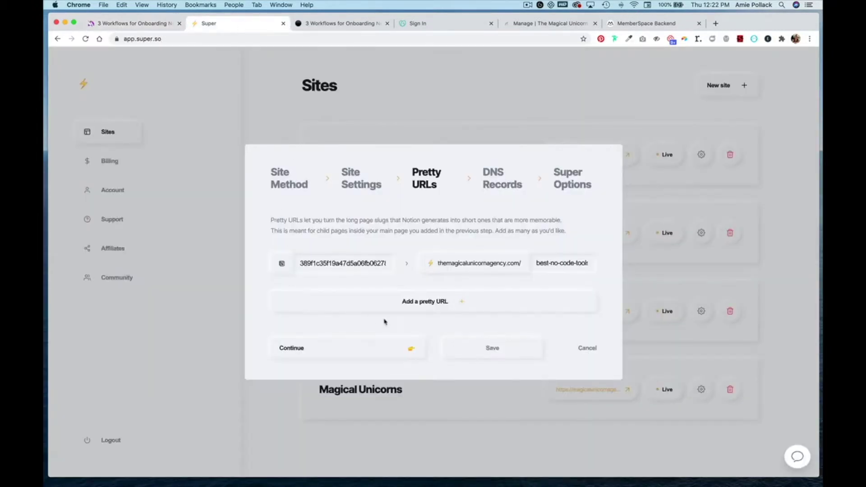
left_click(406, 303)
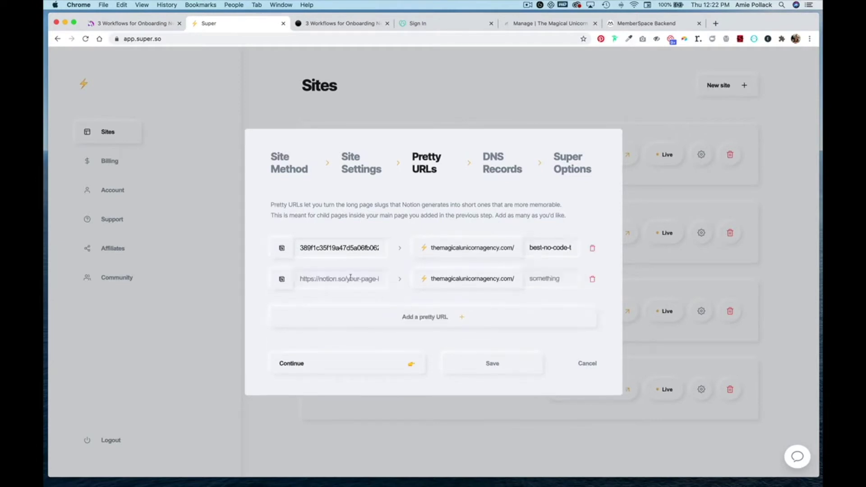
left_click(350, 278)
key("cmd+v")
left_click(545, 279)
type("thre")
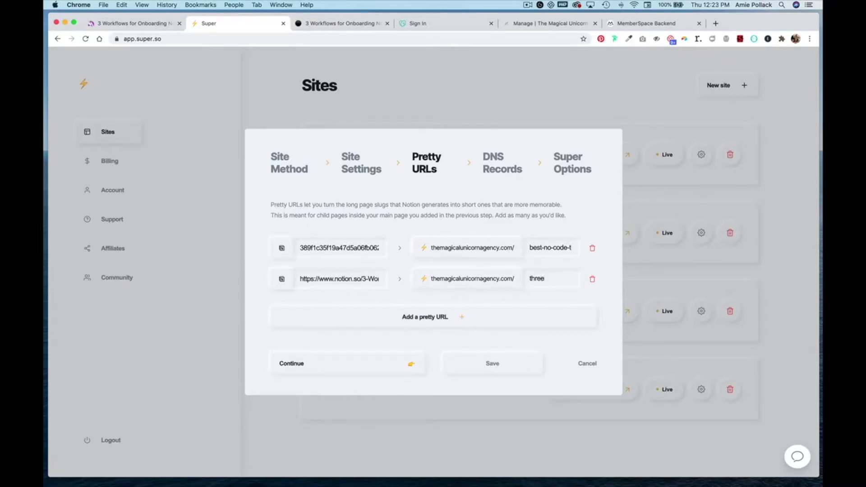
type("e-workflows-fo")
type("r-onbo")
type("arding")
Continue through DNS Records and Super Options and save the site settings
left_click(358, 364)
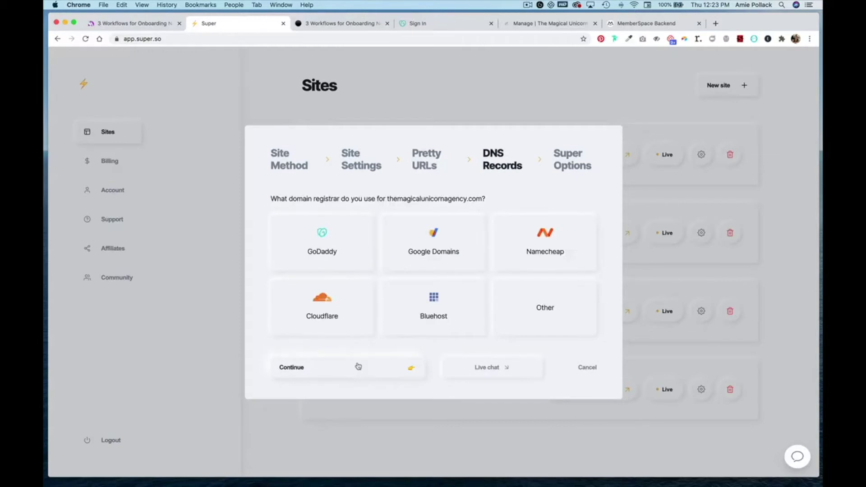
left_click(358, 365)
left_click(358, 365)
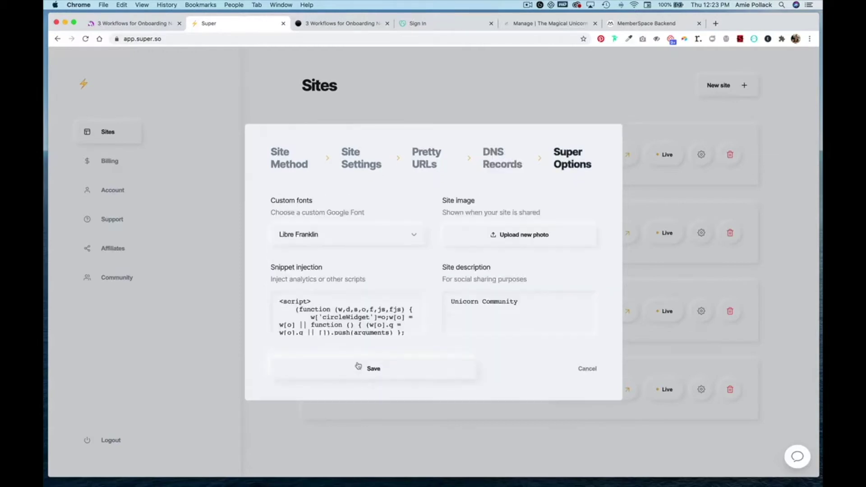
left_click(356, 369)
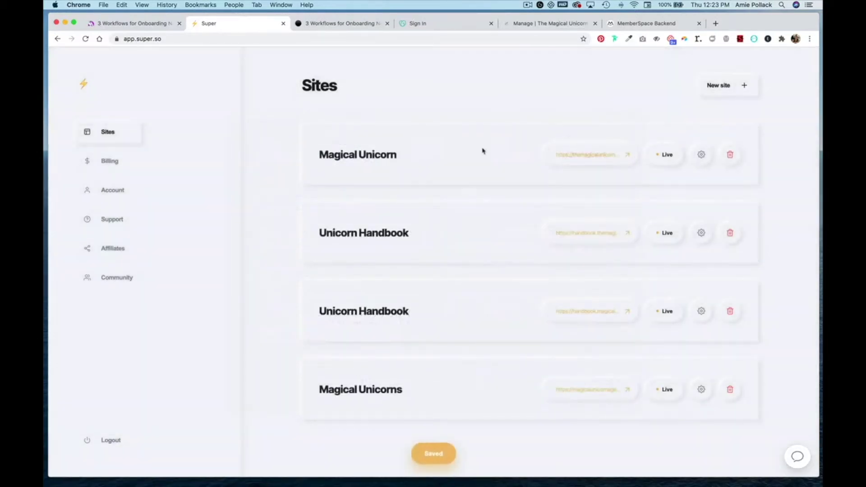
left_click(334, 24)
Copy the /three-workflows-for-onboarding path from the live post and add it as a protected page
left_click(57, 39)
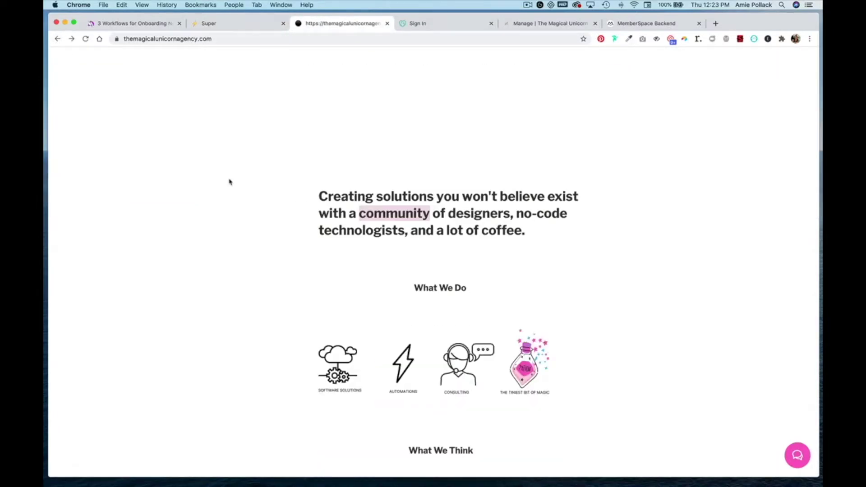
scroll(265, 272, "down", 5)
left_click(452, 300)
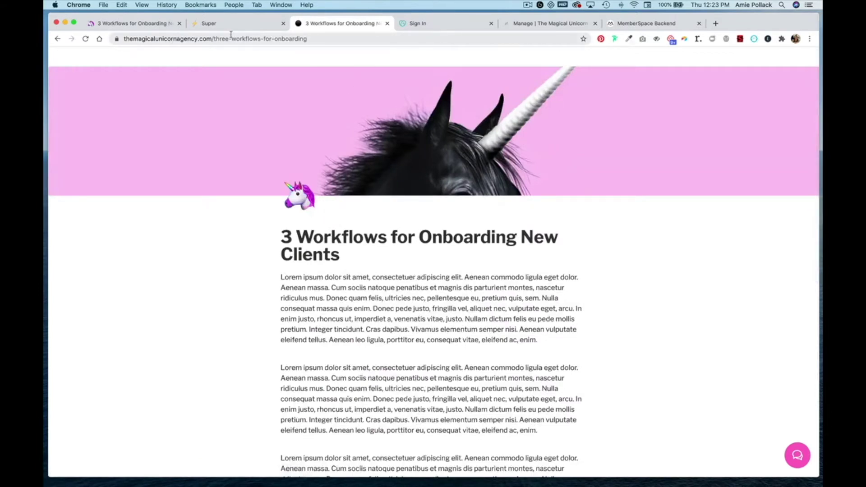
left_click_drag(311, 39, 212, 39)
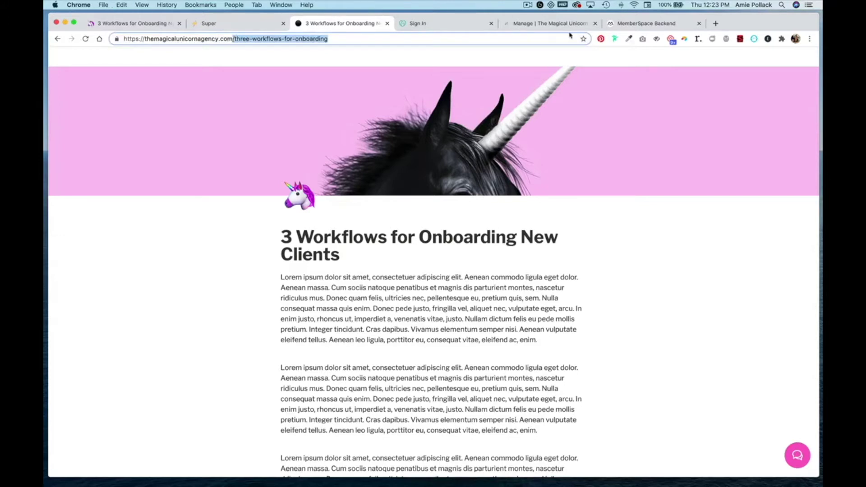
left_click(664, 28)
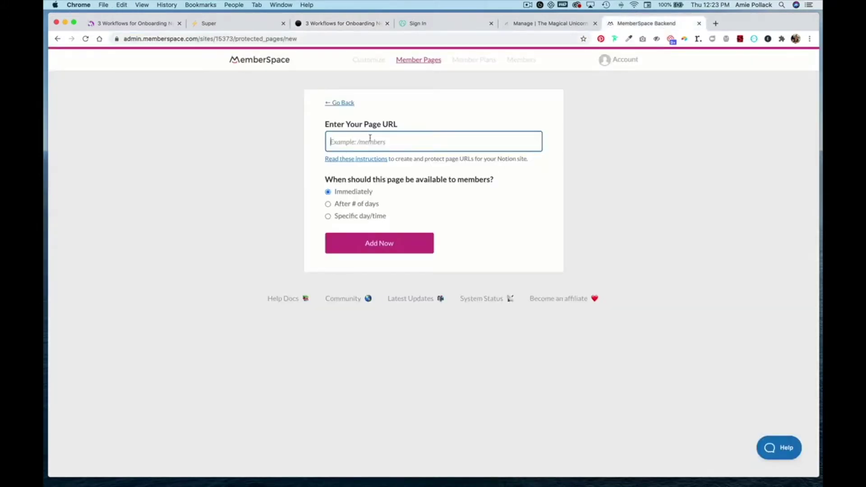
key("super+v")
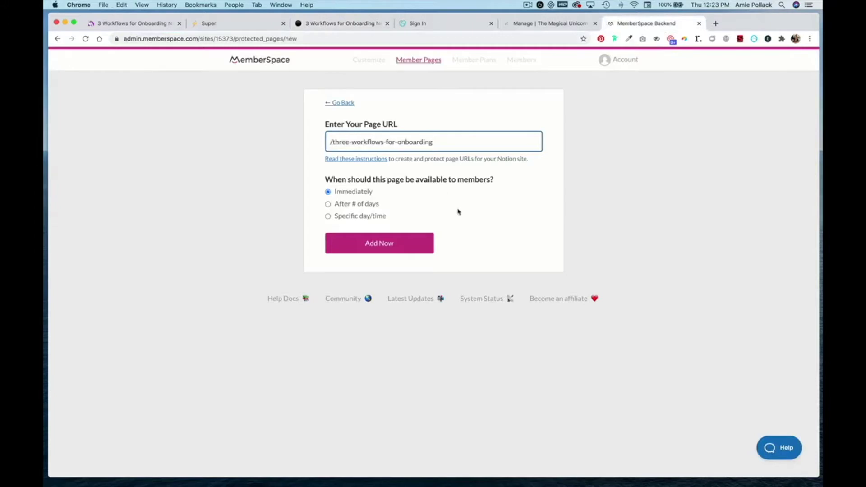
left_click(385, 246)
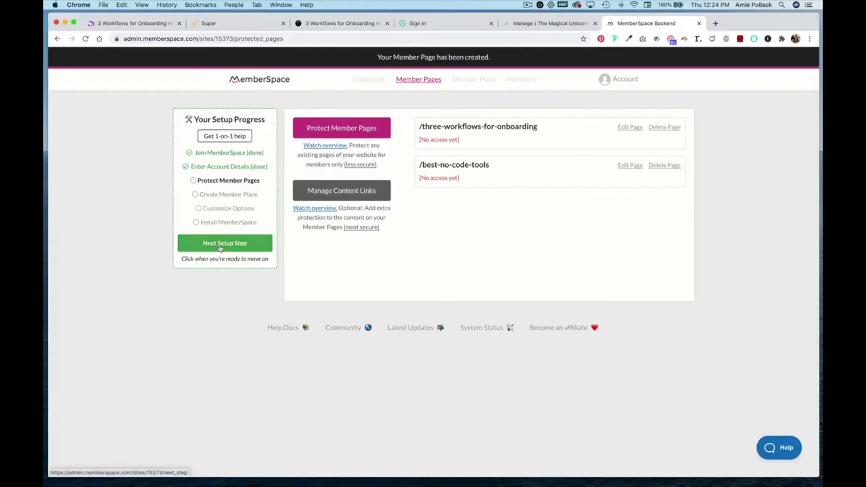
left_click(221, 244)
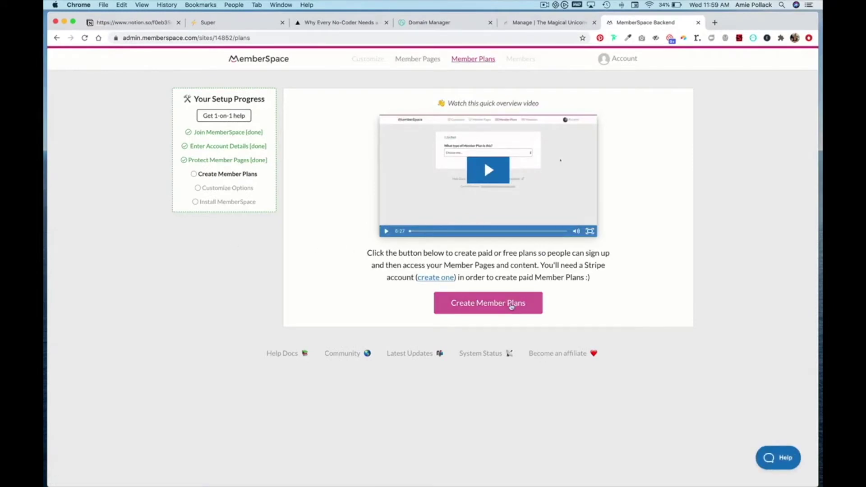
Start a Free (no payment) member plan named Unicorn Community
left_click(511, 306)
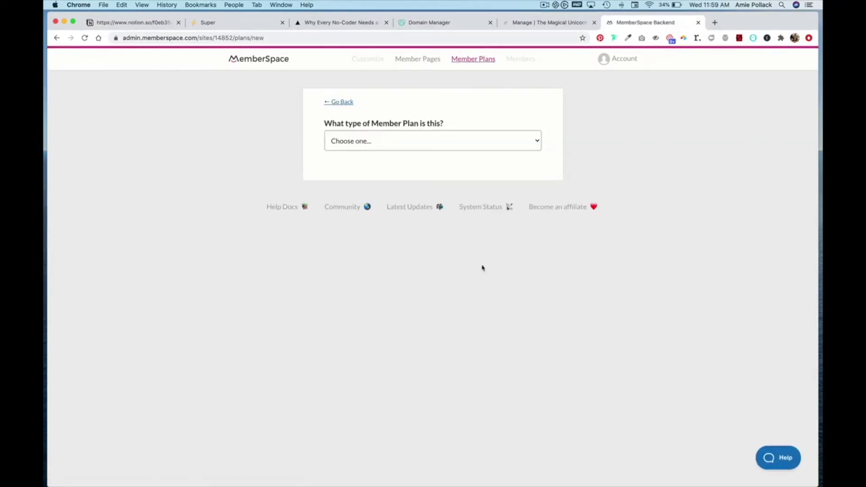
left_click(412, 141)
left_click(412, 150)
left_click(444, 140)
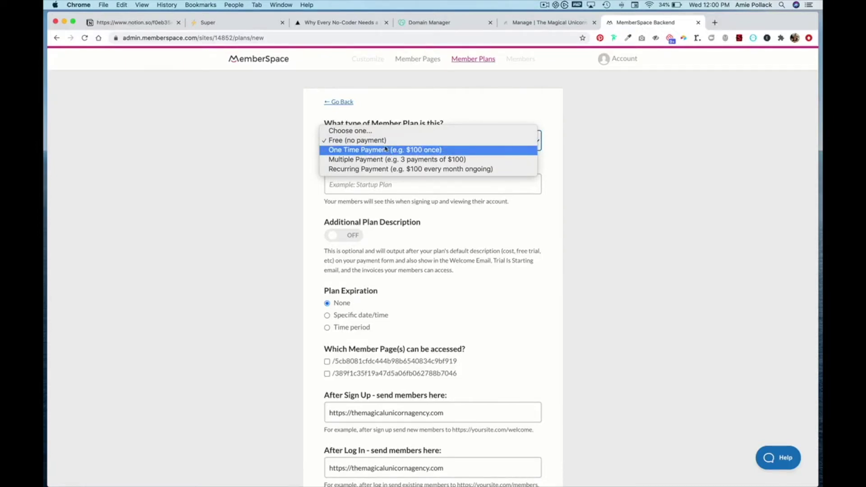
left_click(384, 141)
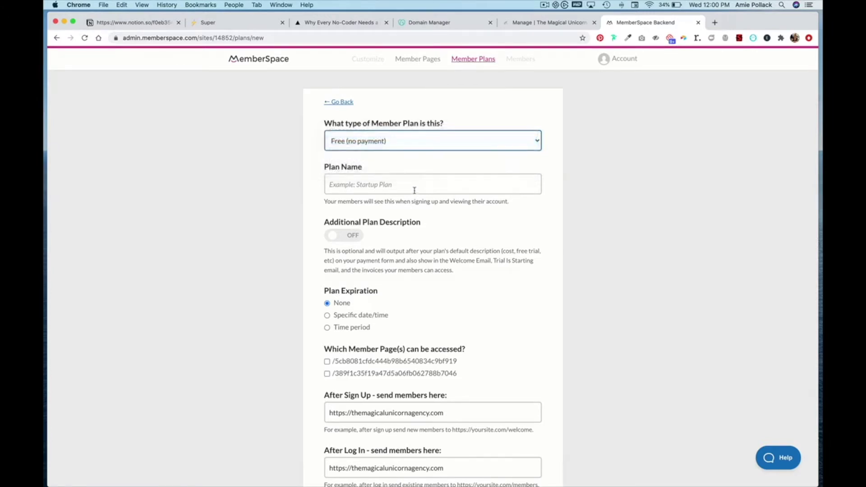
left_click(413, 191)
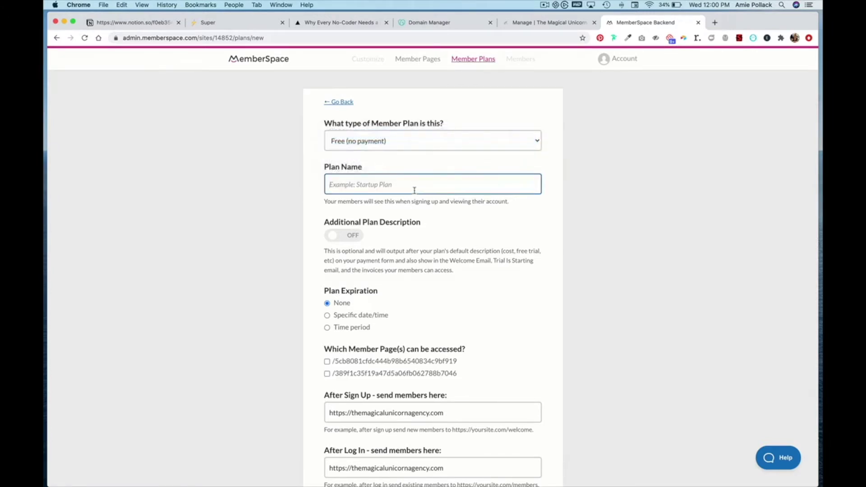
type("Unicorn Community")
Give the plan access to both member pages and create it
scroll(373, 298, "down", 1)
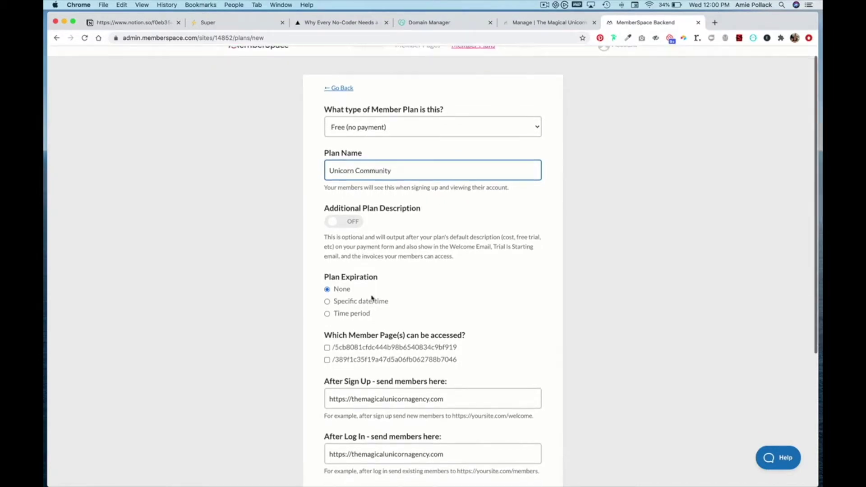
scroll(373, 298, "down", 5)
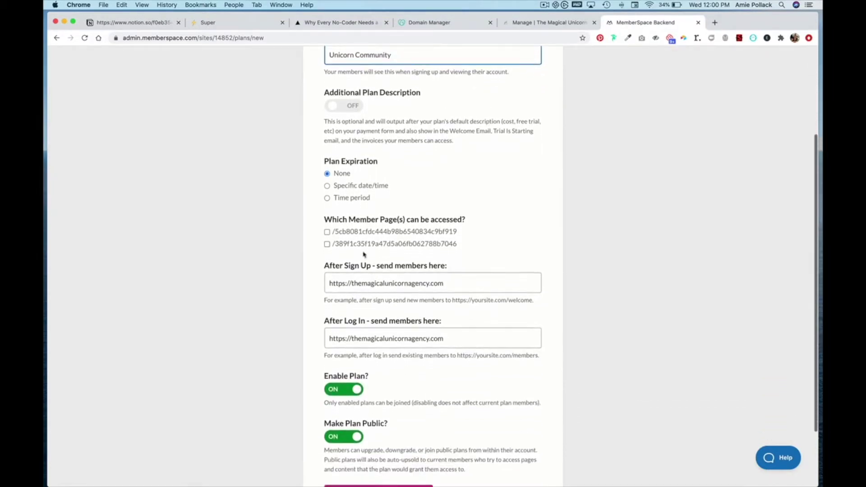
left_click(326, 231)
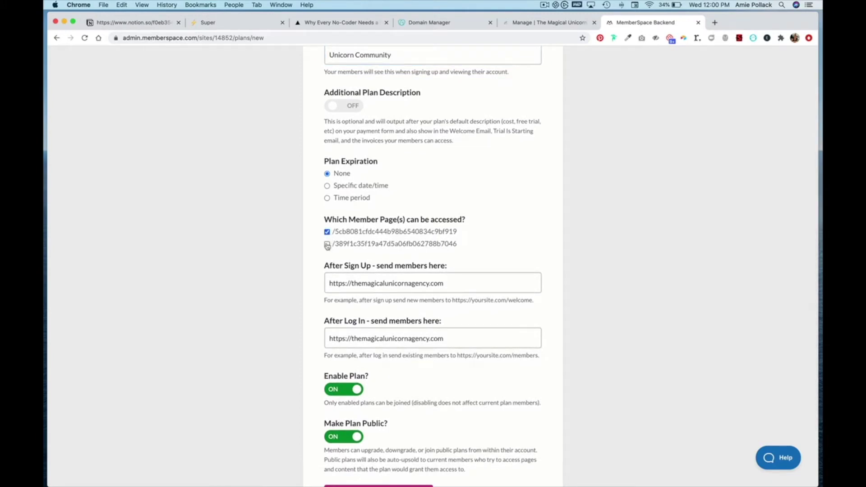
left_click(327, 243)
scroll(316, 347, "down", 3)
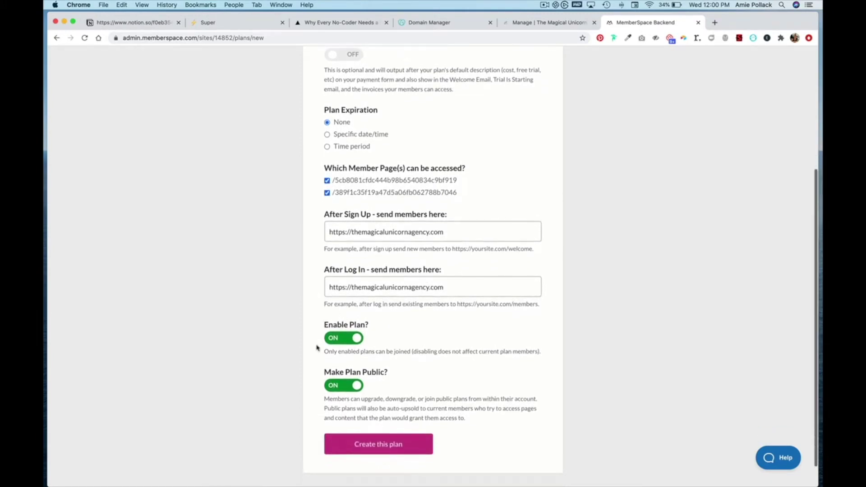
scroll(317, 348, "down", 2)
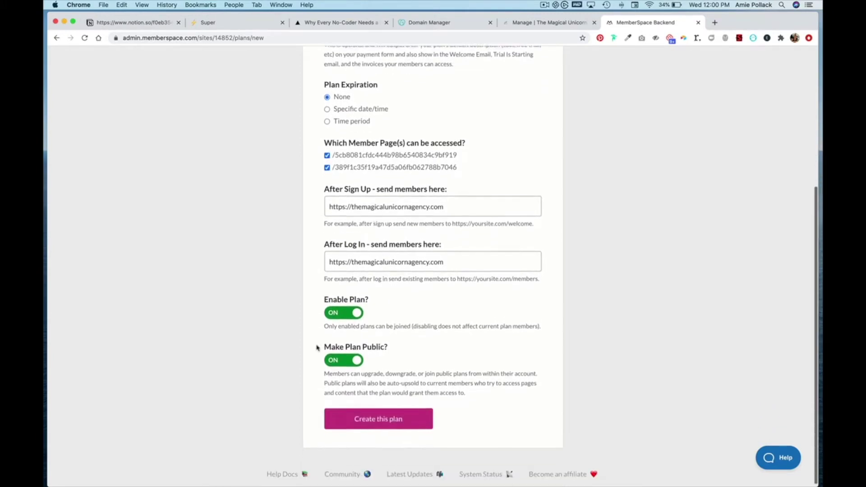
left_click(365, 414)
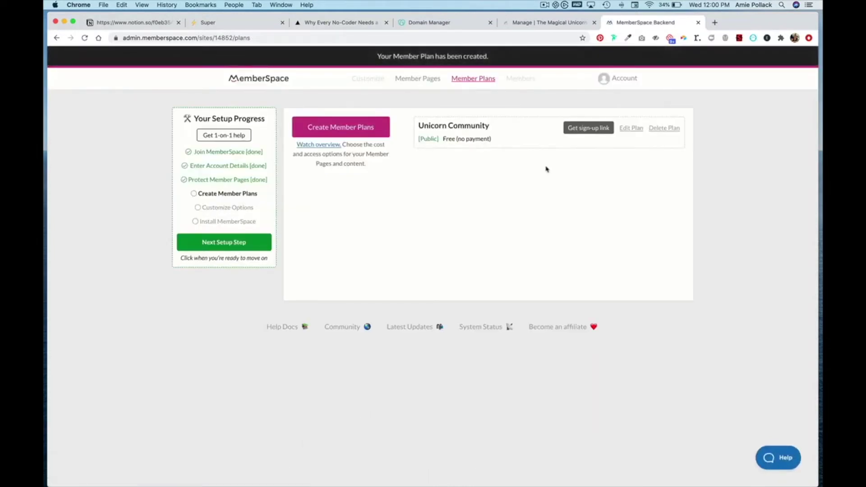
Copy the Unicorn Community plan's sign-up link
left_click(581, 129)
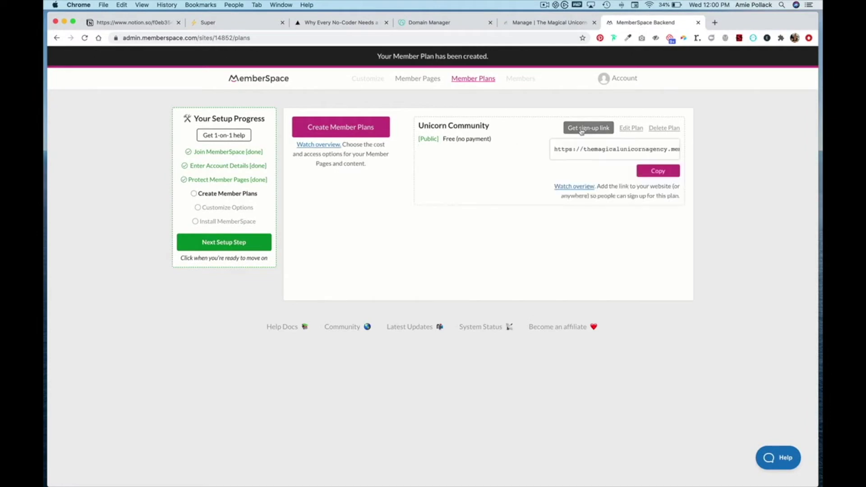
left_click(650, 172)
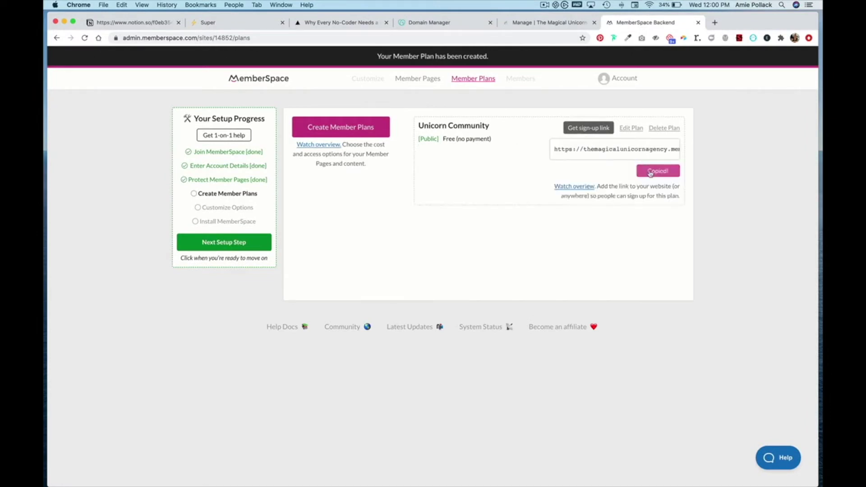
left_click(535, 27)
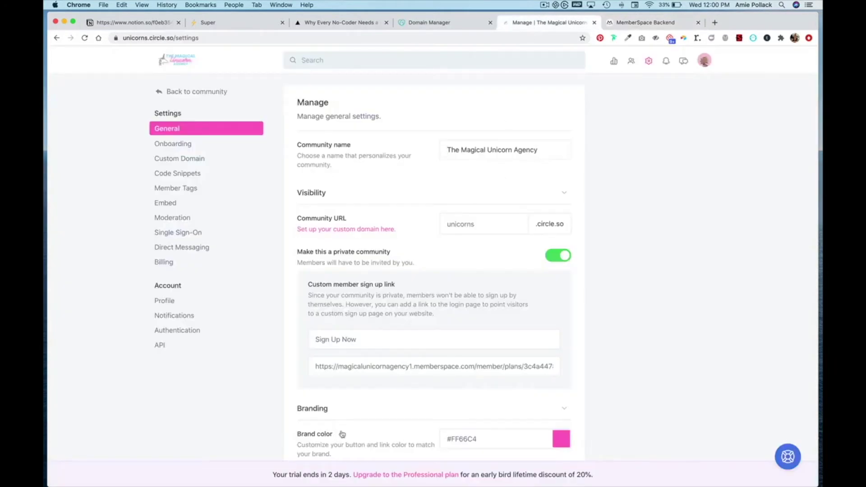
Replace Circle's custom member sign-up link with the MemberSpace plan link and save
left_click(357, 363)
key("super+a")
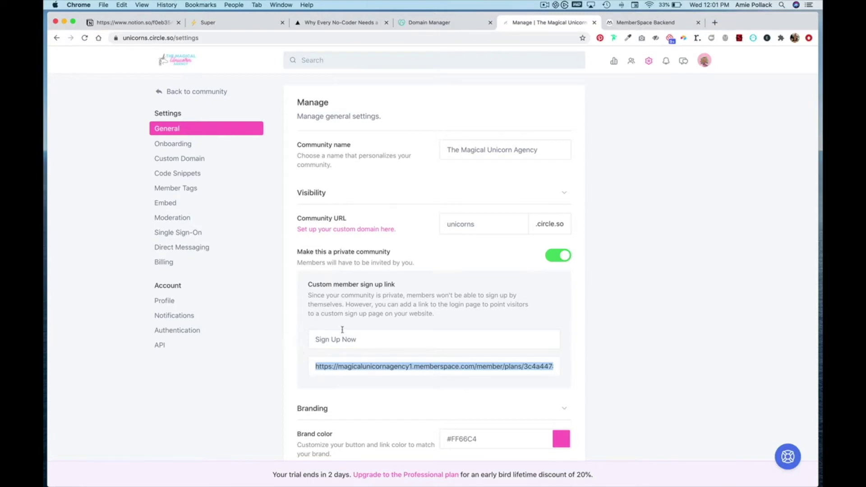
key("super+v")
scroll(421, 342, "down", 10)
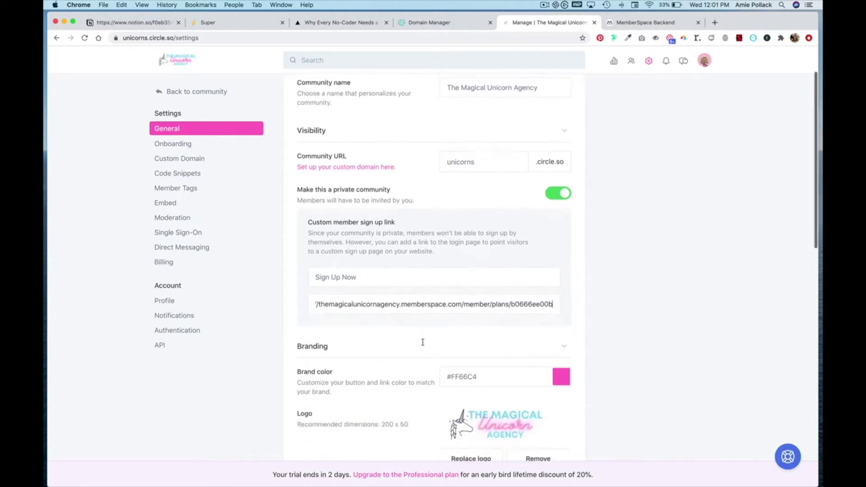
scroll(487, 419, "down", 8)
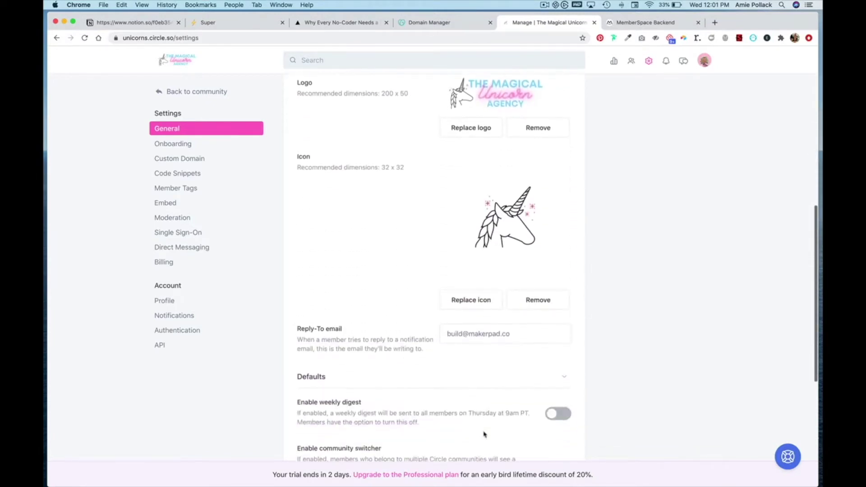
left_click(523, 420)
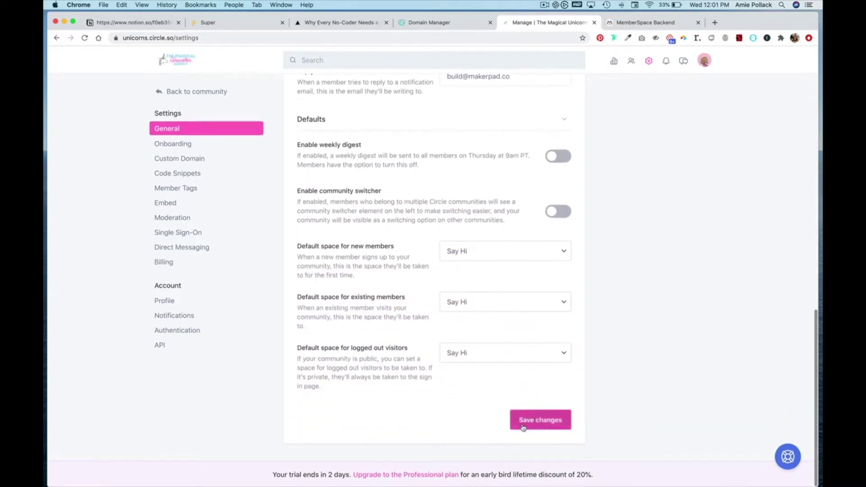
Review Circle's Single Sign-On settings, then return to General settings
left_click(188, 234)
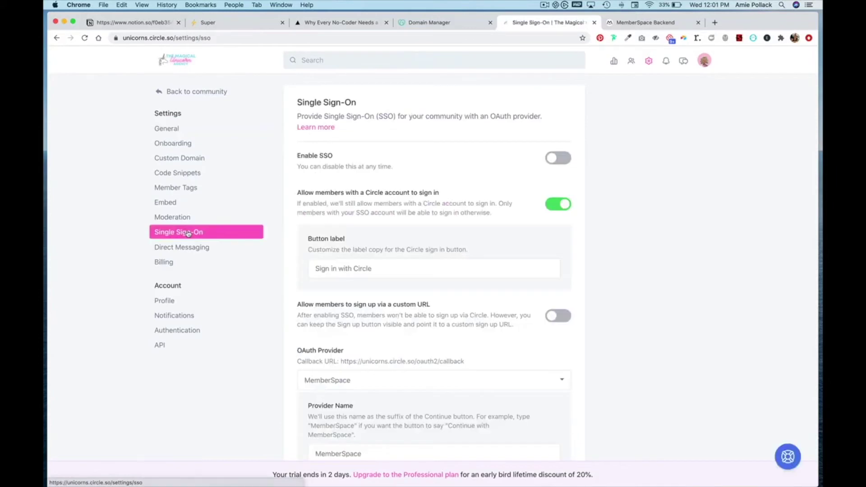
left_click(188, 233)
scroll(248, 298, "down", 6)
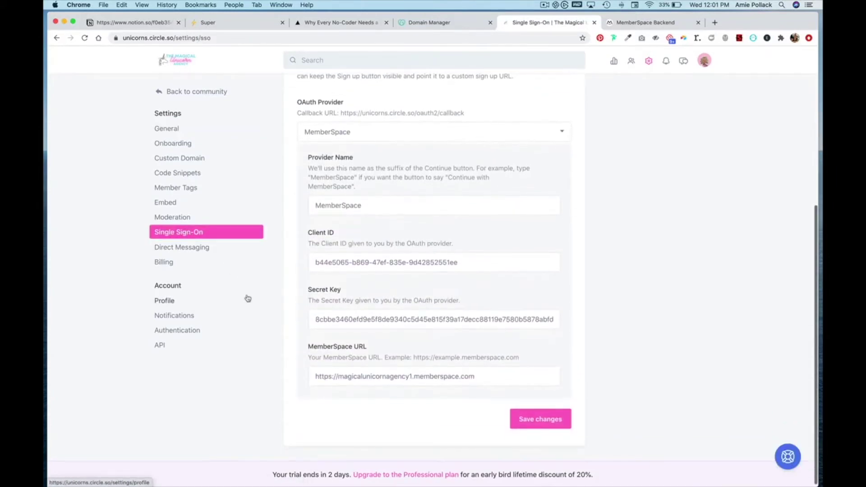
scroll(248, 298, "up", 4)
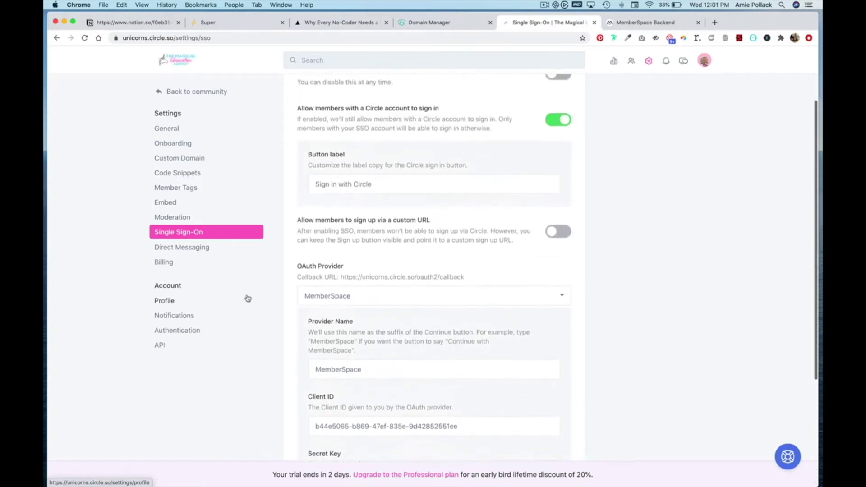
scroll(248, 298, "up", 2)
left_click(165, 129)
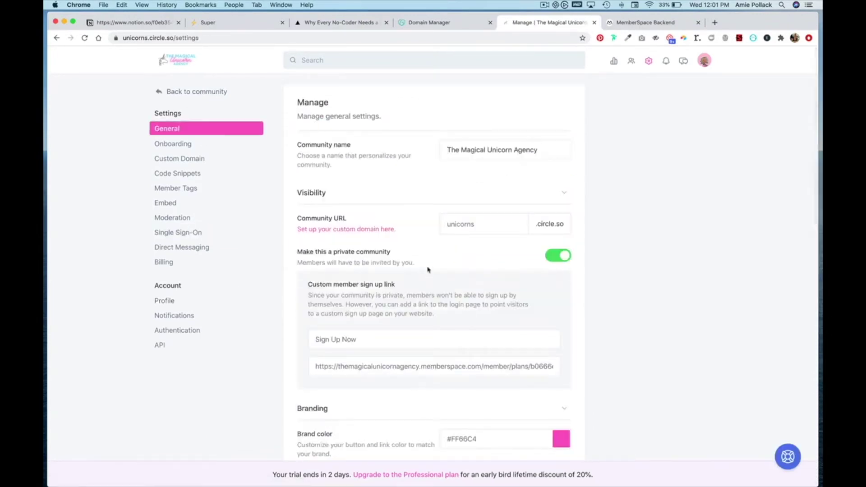
left_click(115, 25)
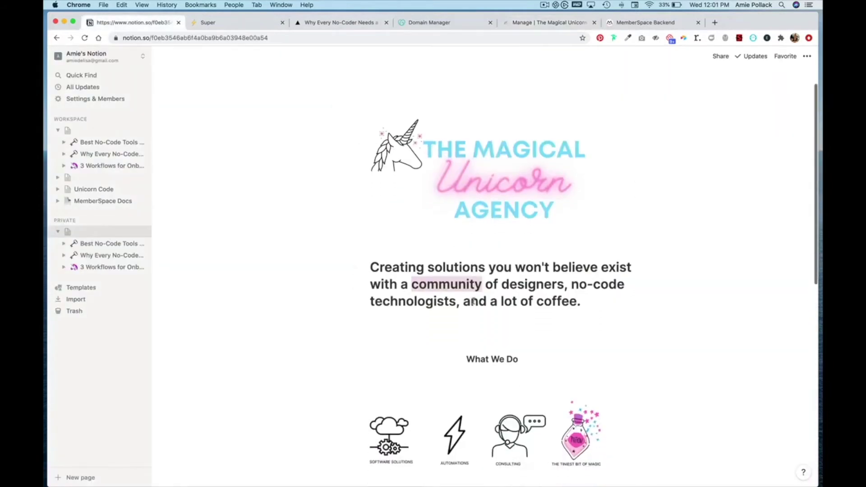
Repoint Notion's 'Sign up here' link to the Unicorn Community plan's sign-up URL
scroll(472, 301, "down", 10)
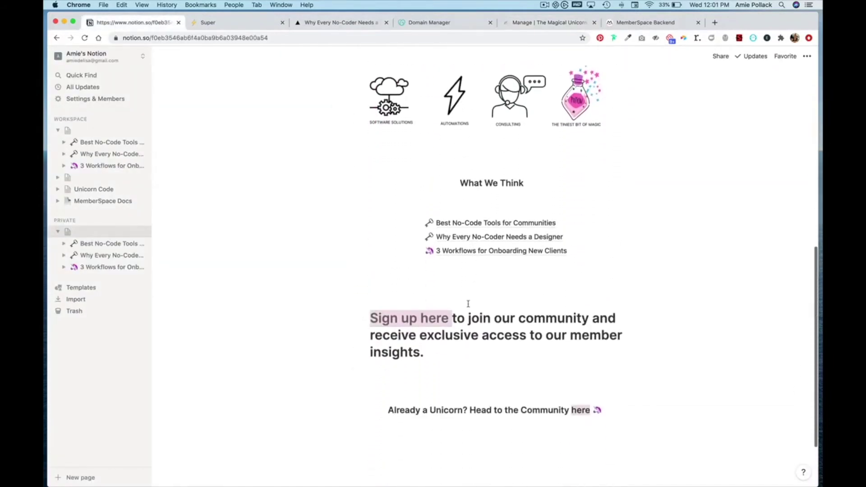
left_click_drag(454, 321, 371, 321)
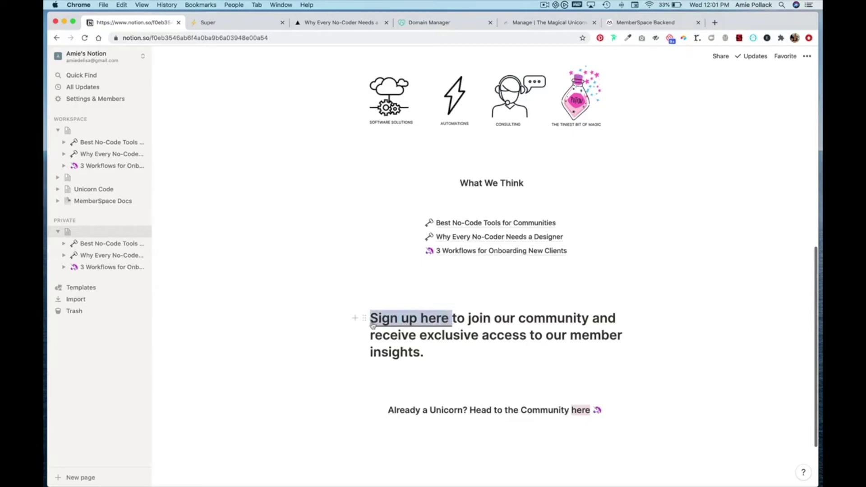
left_click(495, 297)
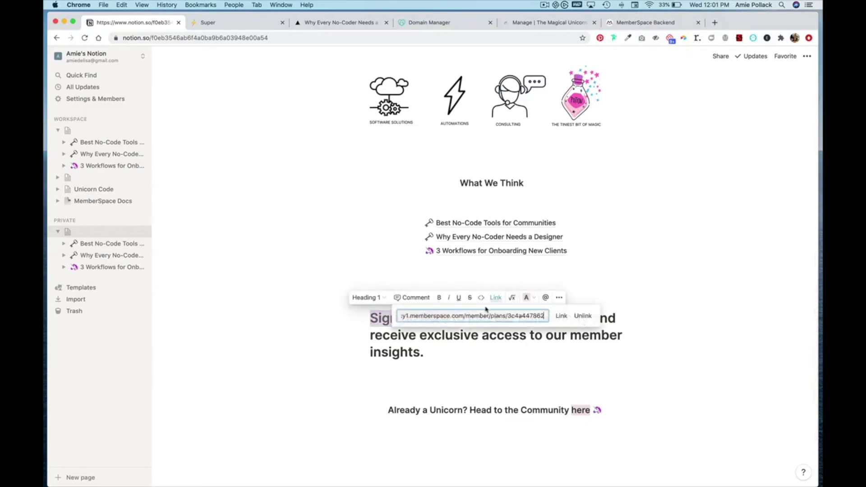
key("ctrl+a")
key("ctrl+v")
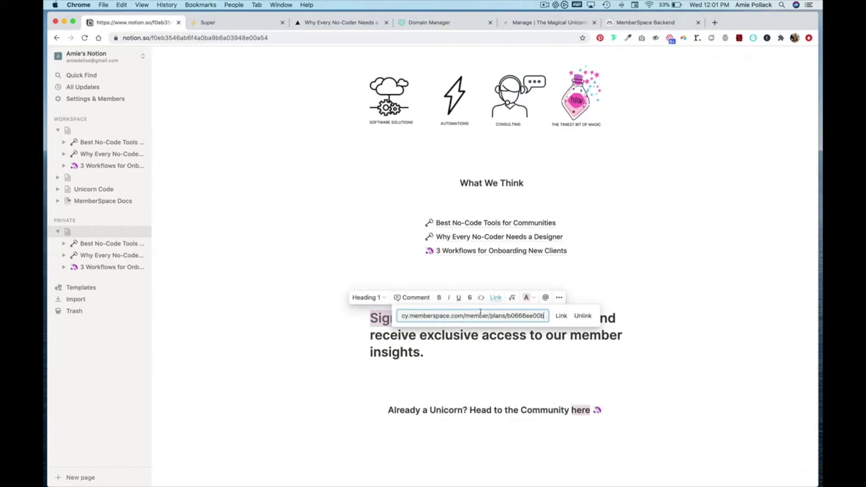
left_click(567, 316)
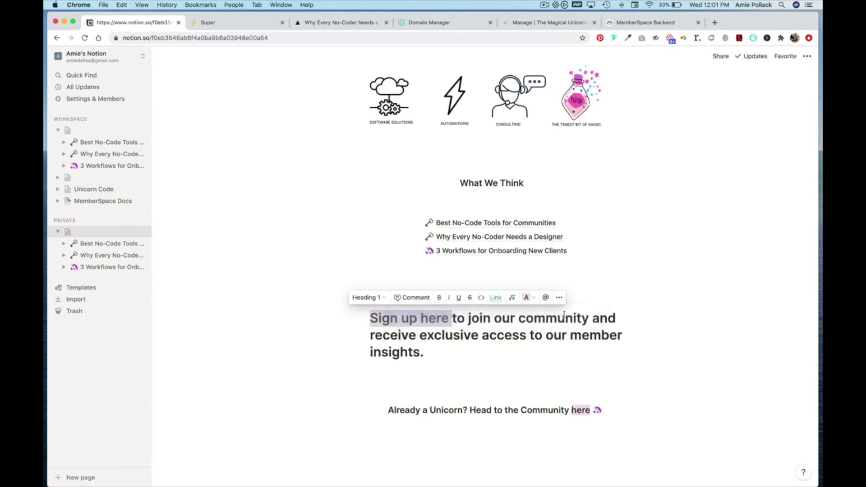
left_click(602, 308)
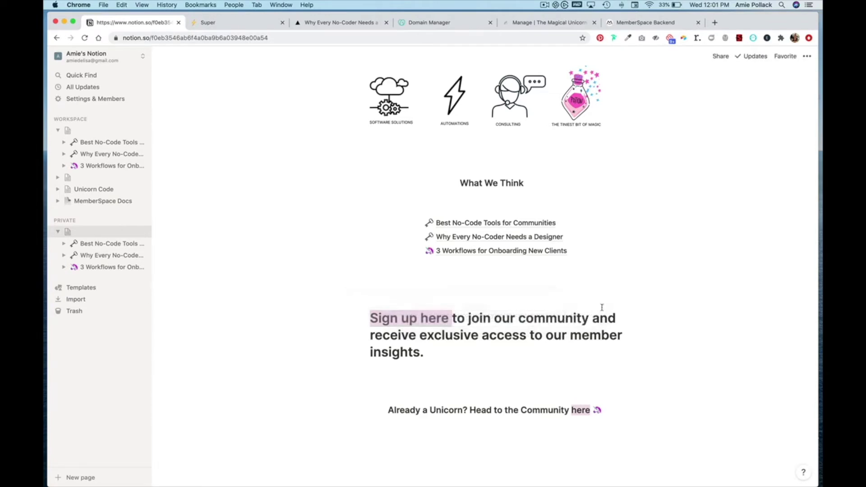
left_click(645, 23)
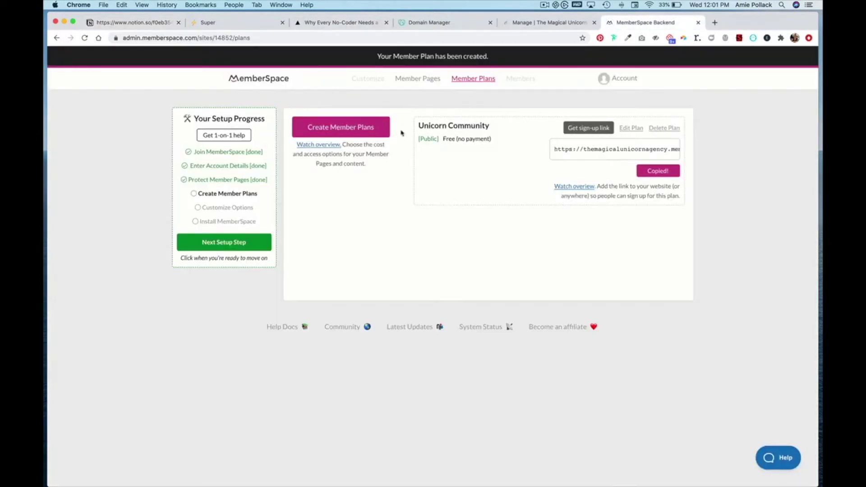
Complete the member plans step and choose Circle under Integrations
left_click(235, 244)
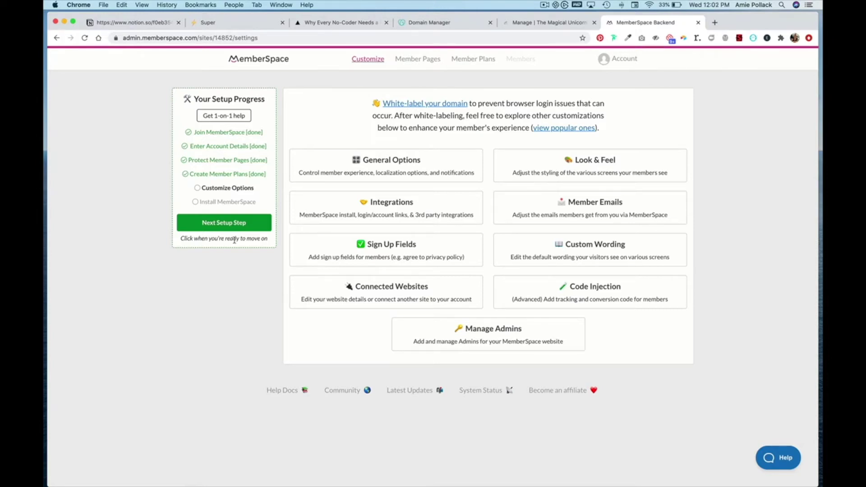
left_click(336, 205)
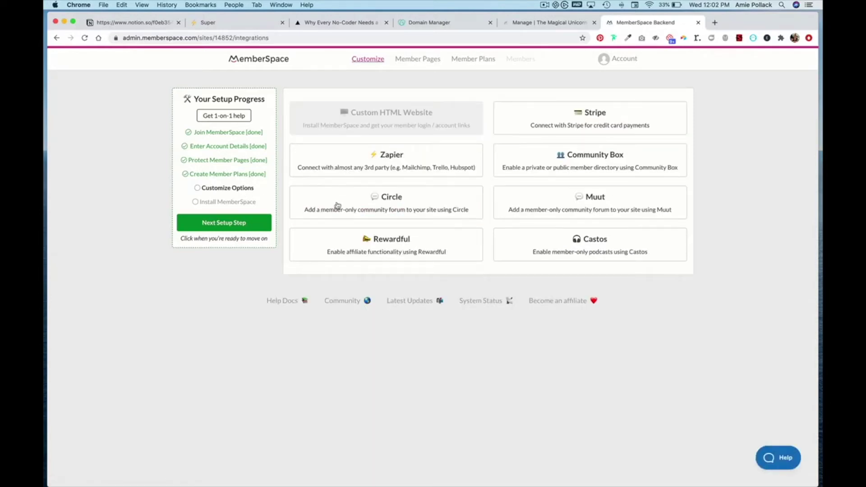
left_click(378, 206)
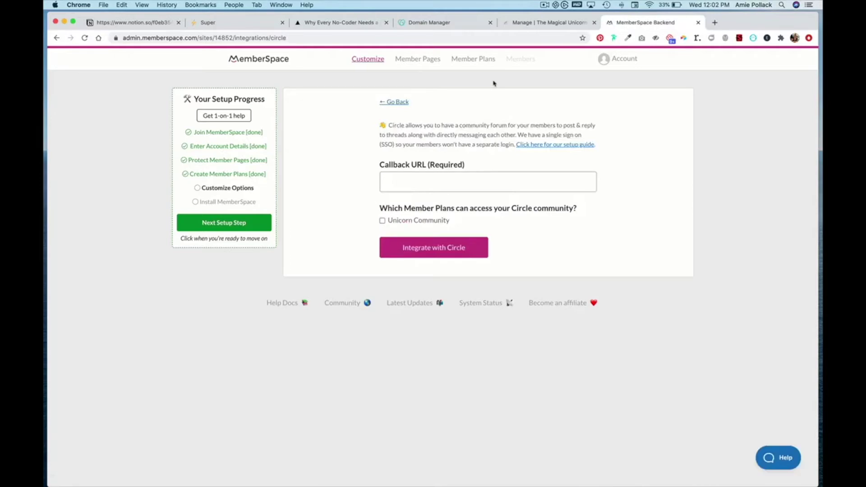
Turn on Circle single sign-on and copy the custom member sign-up link from General settings
left_click(523, 24)
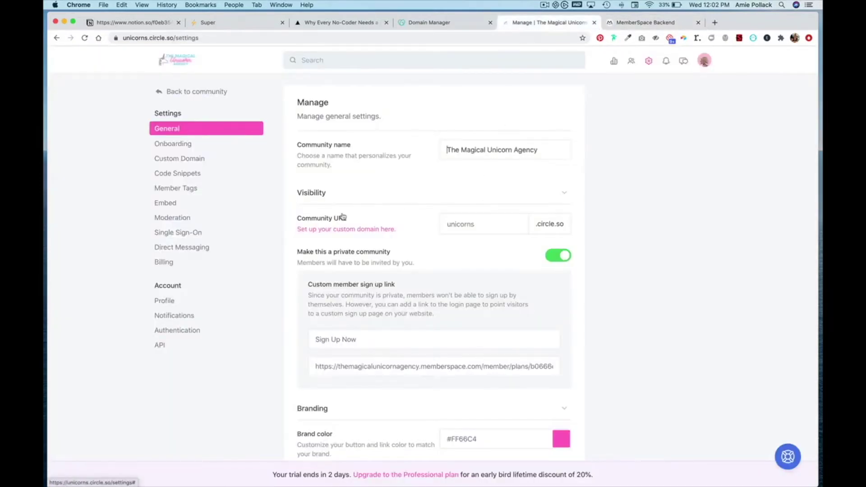
left_click(190, 233)
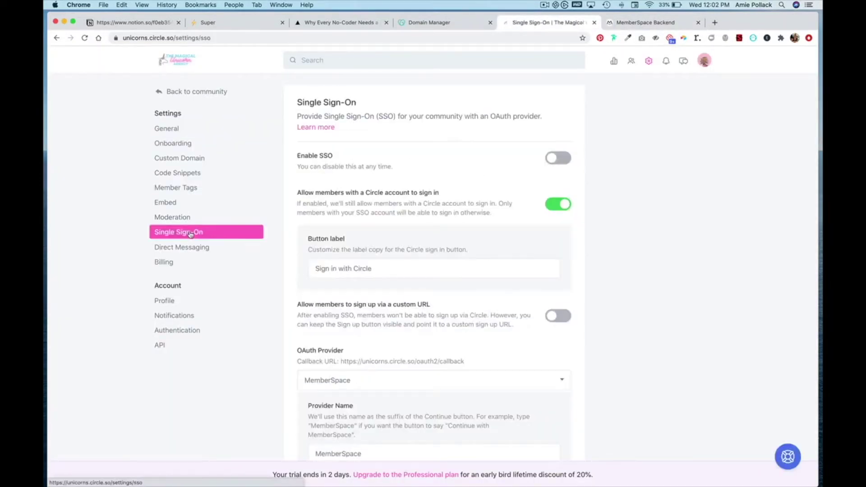
left_click(564, 162)
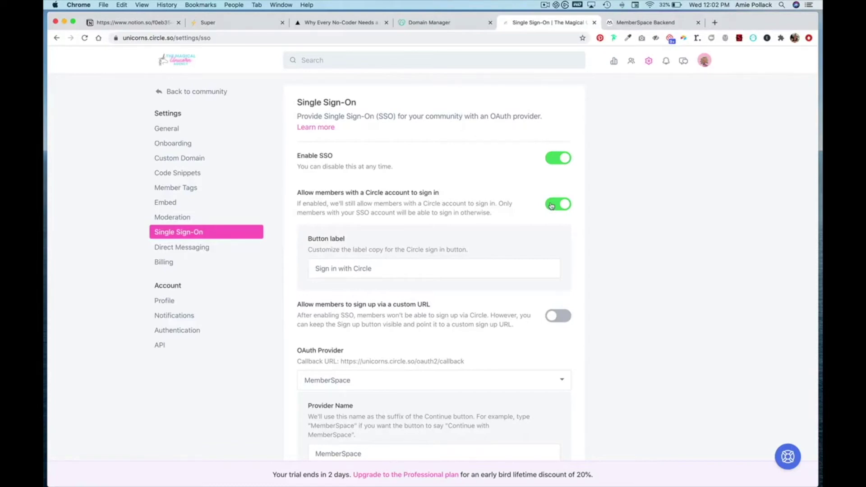
scroll(539, 216, "down", 3)
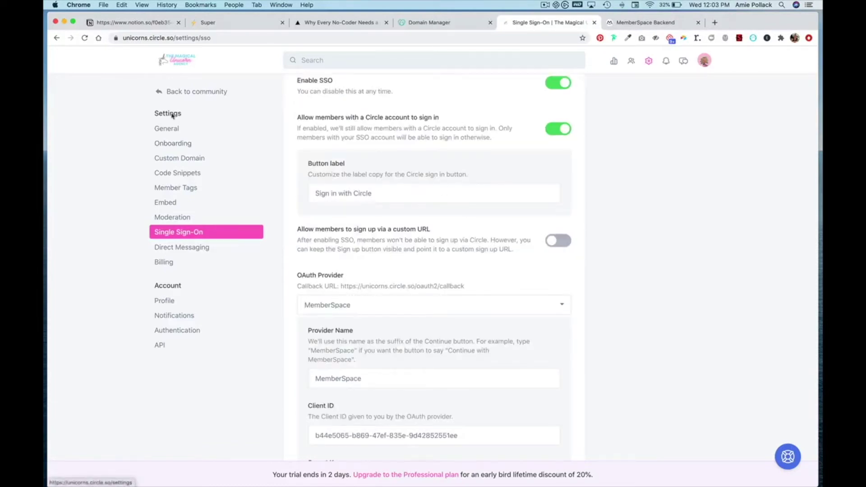
left_click(167, 129)
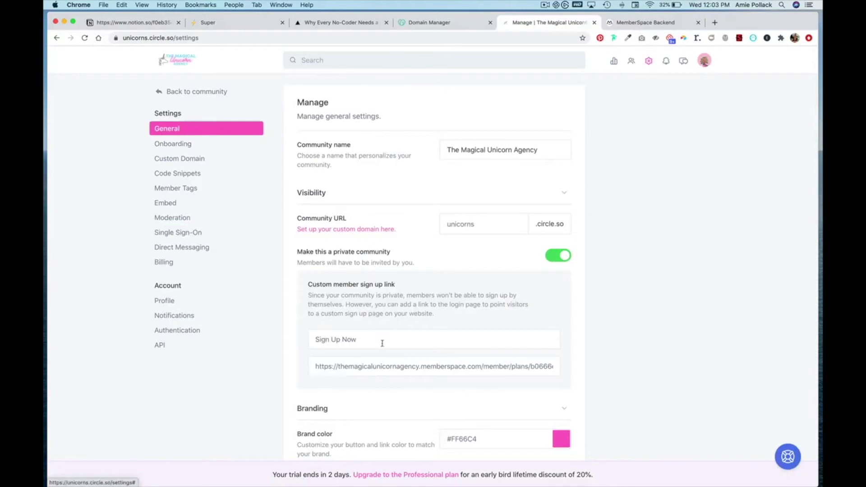
triple_click(383, 366)
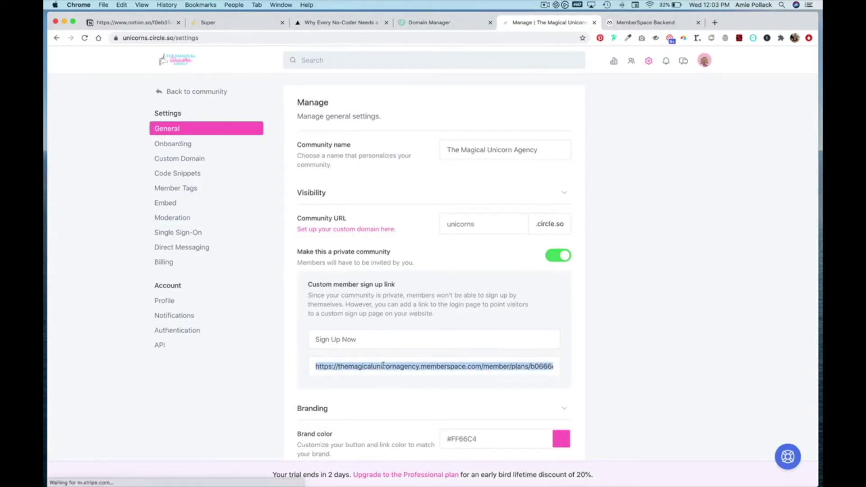
key("super+c")
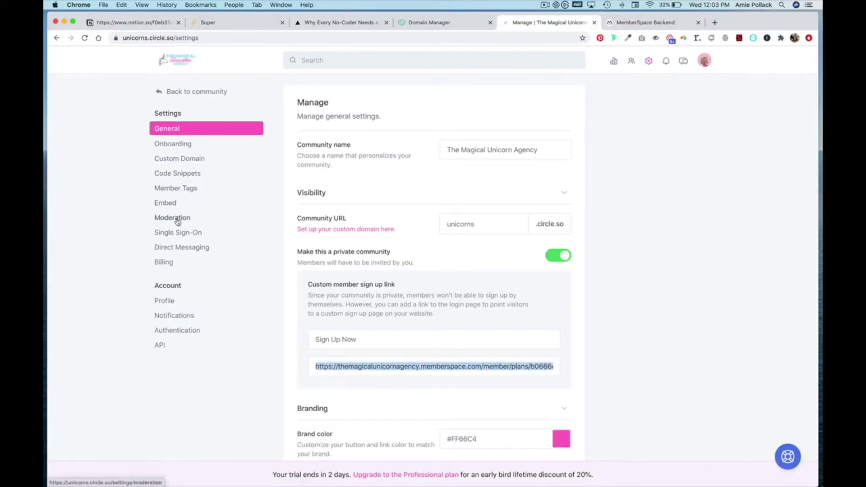
Enable custom-URL sign-up with the plan link, keep MemberSpace as OAuth provider, select the callback URL
left_click(179, 233)
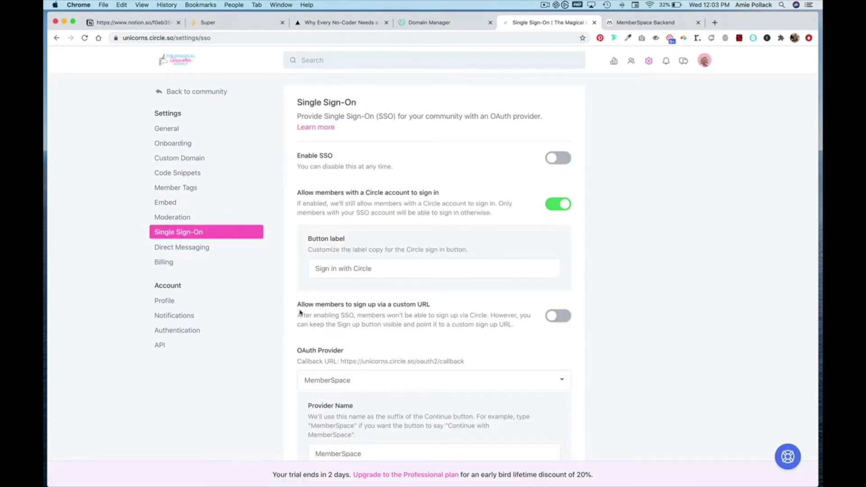
left_click(552, 317)
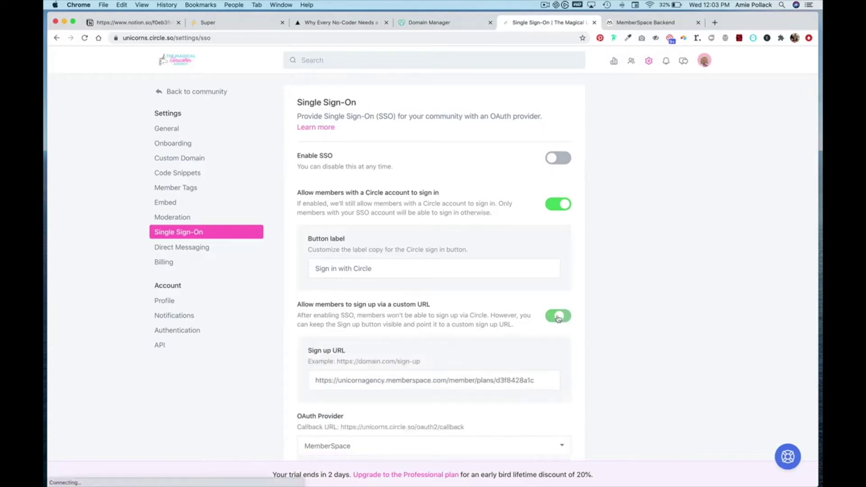
triple_click(490, 376)
key("super+v")
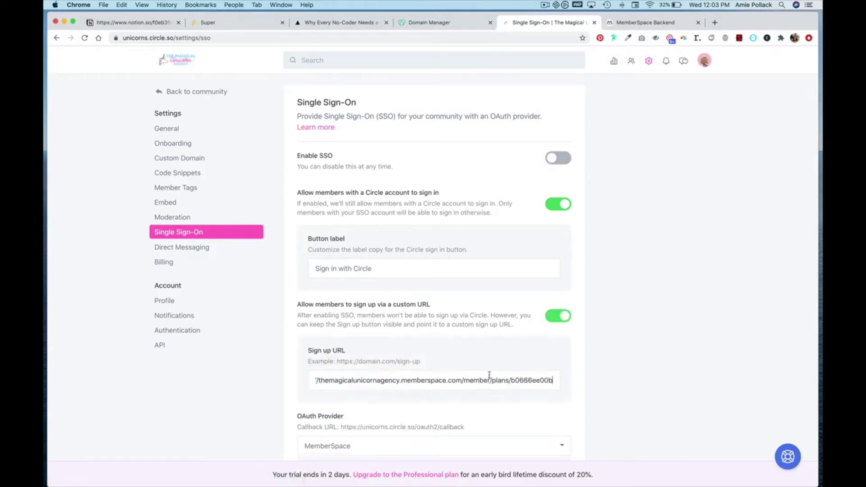
scroll(489, 375, "down", 6)
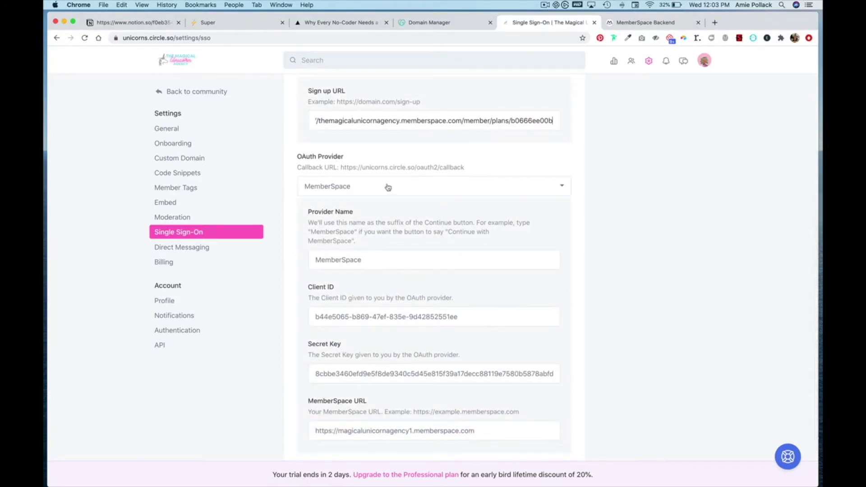
left_click(388, 187)
left_click(316, 187)
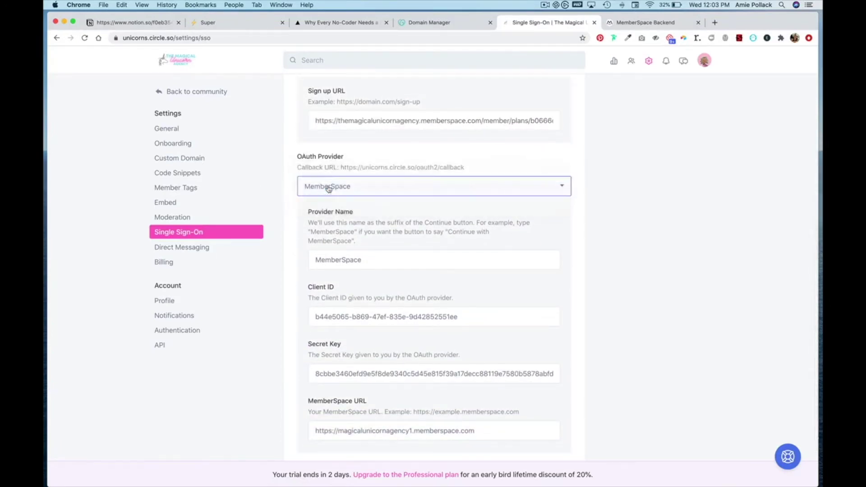
left_click_drag(467, 168, 339, 170)
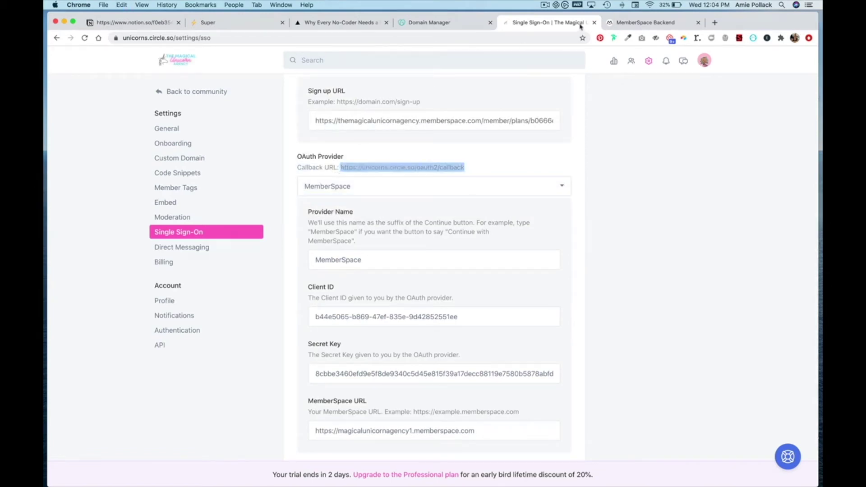
Create the Circle integration in MemberSpace with Circle's callback URL and Unicorn Community plan access
left_click(645, 23)
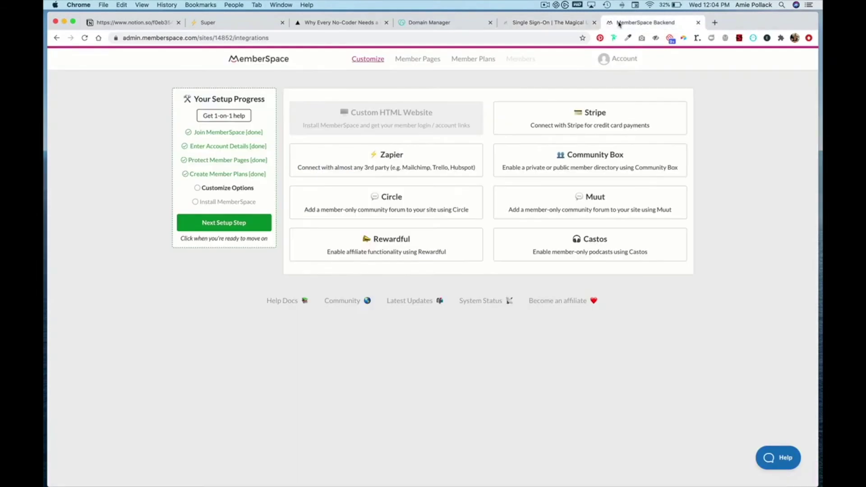
left_click(415, 195)
left_click(426, 180)
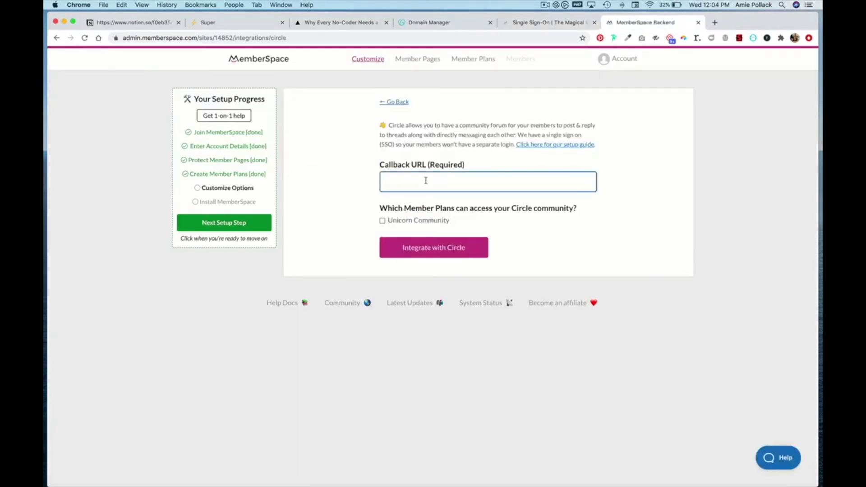
key("super+v")
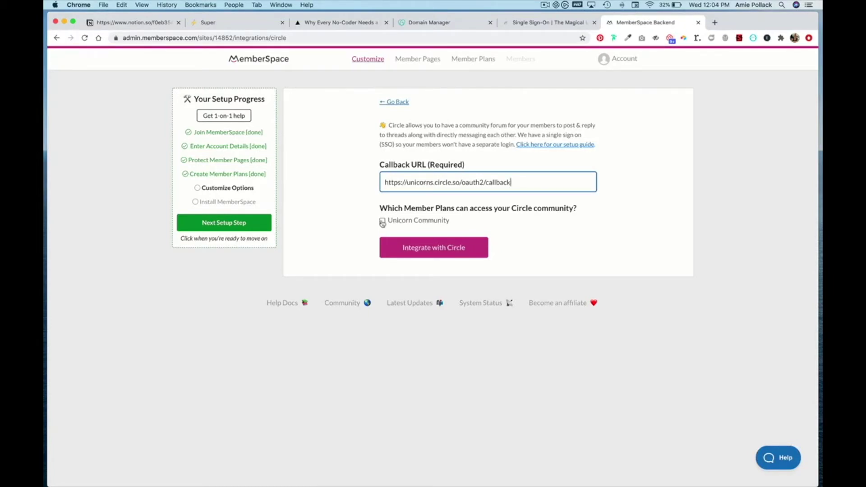
left_click(382, 221)
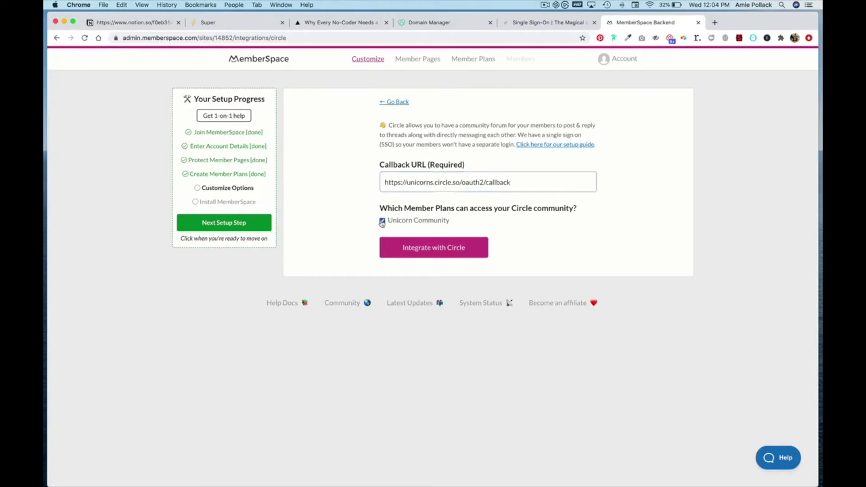
left_click(444, 250)
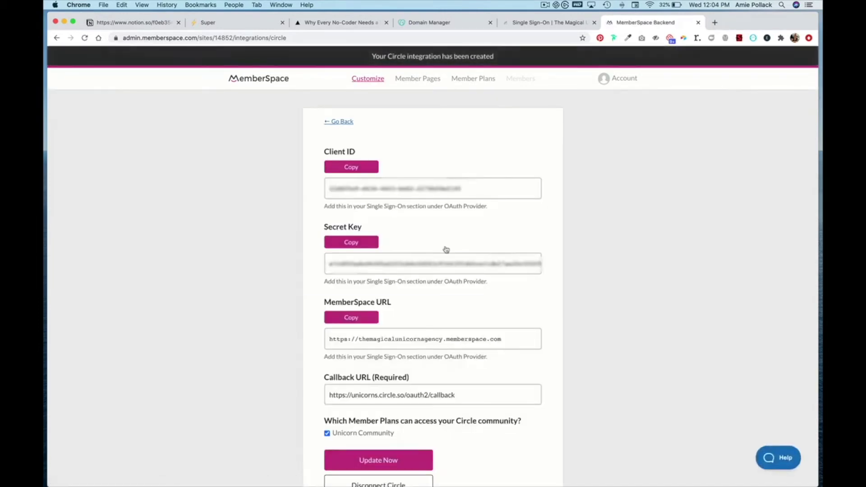
Replace the Client ID in Circle's SSO settings with MemberSpace's generated Client ID
scroll(443, 203, "down", 2)
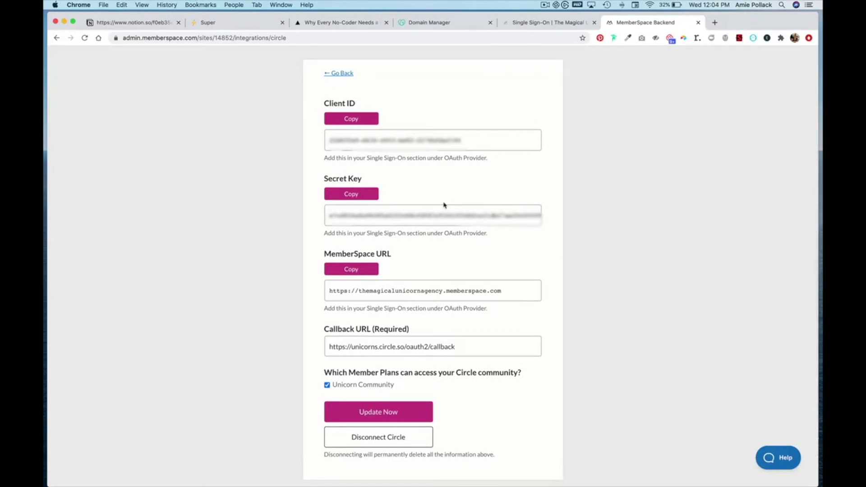
left_click(358, 120)
left_click(559, 23)
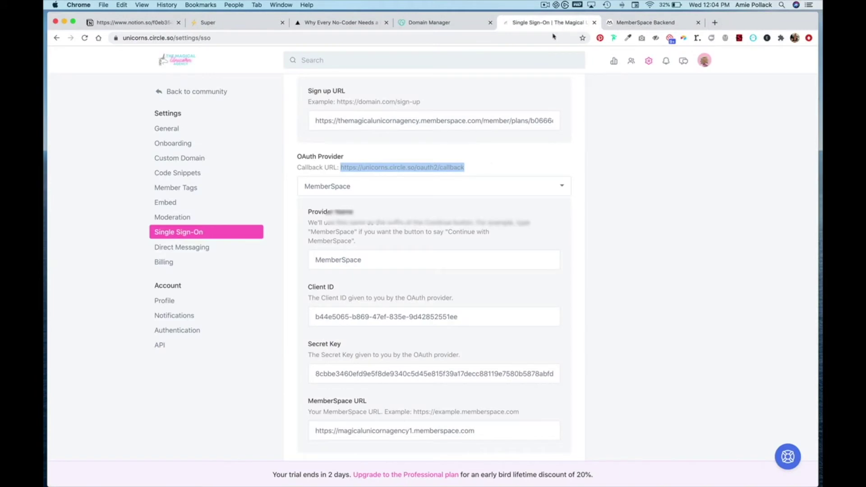
triple_click(460, 324)
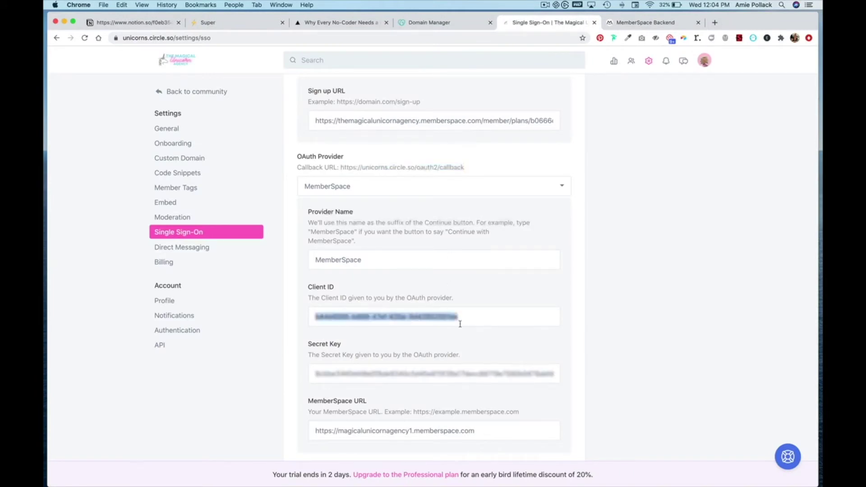
key("super+v")
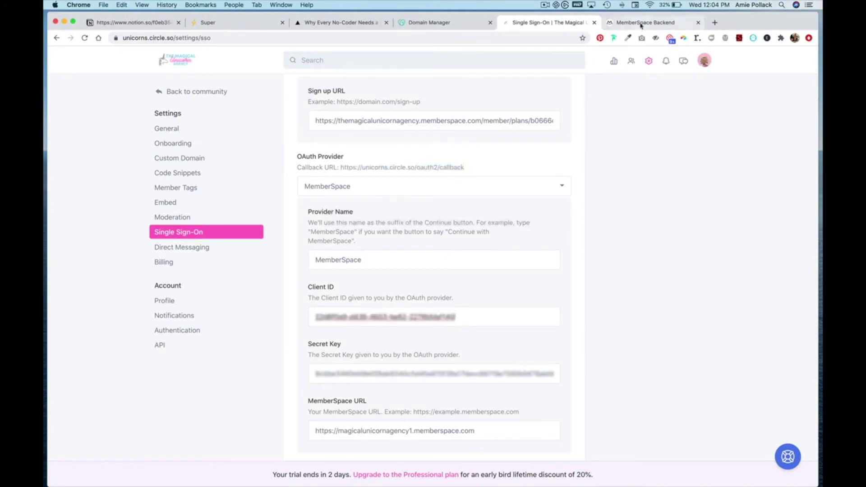
Replace Circle's SSO secret key with the secret key from MemberSpace's integration page
left_click(640, 23)
scroll(543, 183, "down", 2)
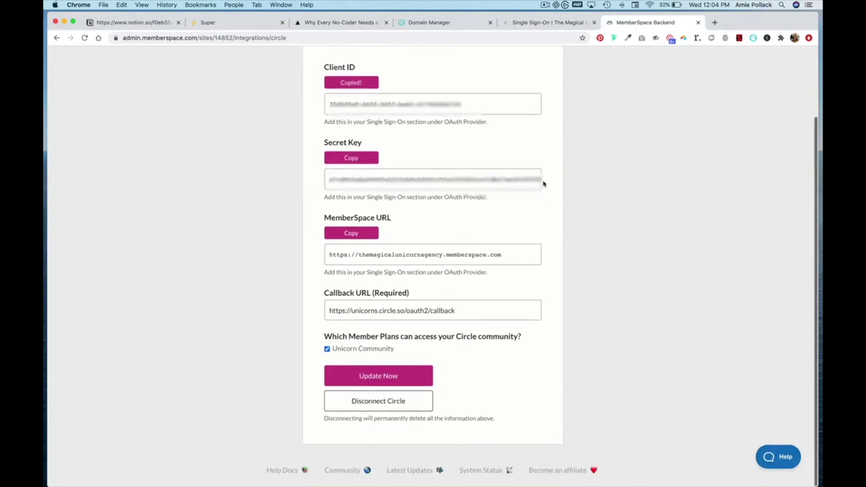
left_click(352, 159)
left_click(545, 23)
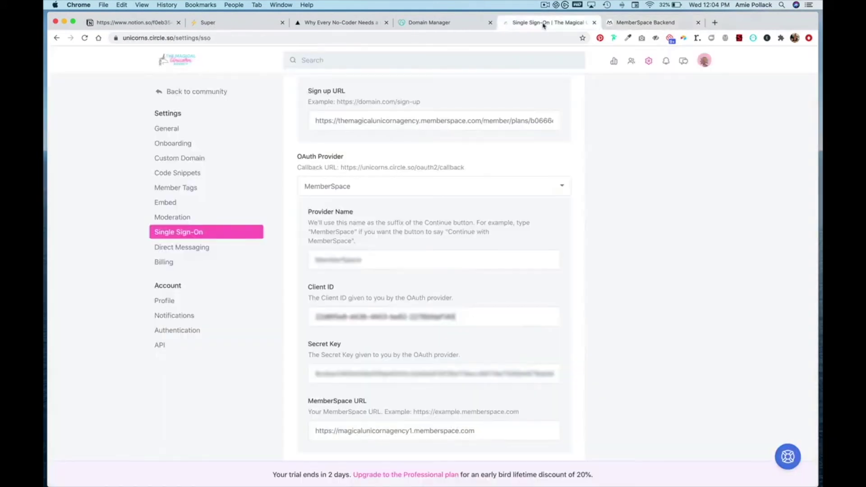
triple_click(448, 373)
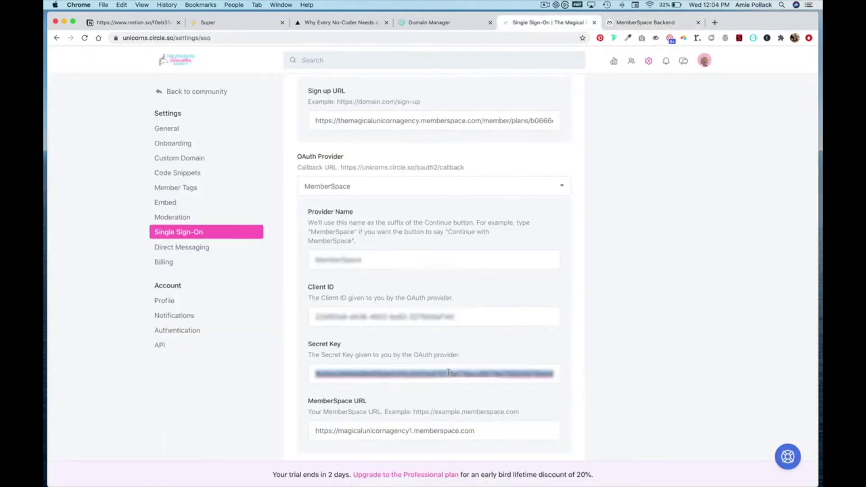
key("super+v")
Set Circle's MemberSpace URL to themagicalunicornagency.memberspace.com and save the single sign-on settings
scroll(505, 252, "down", 3)
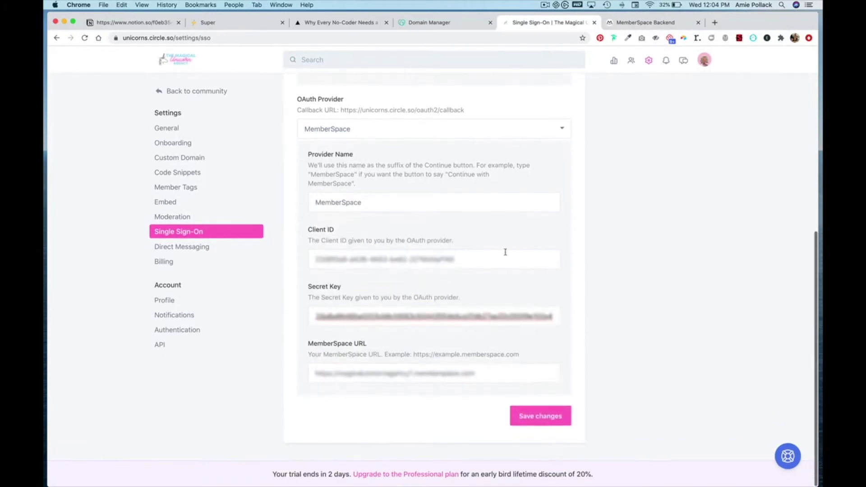
left_click(633, 23)
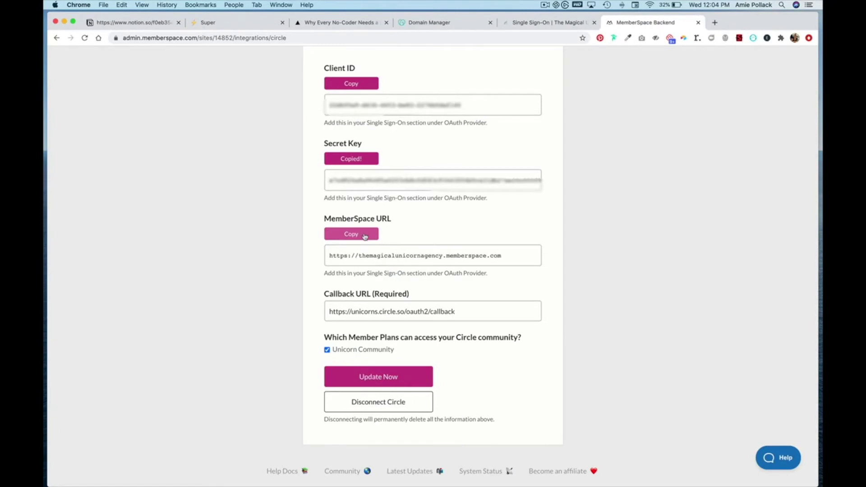
left_click(365, 235)
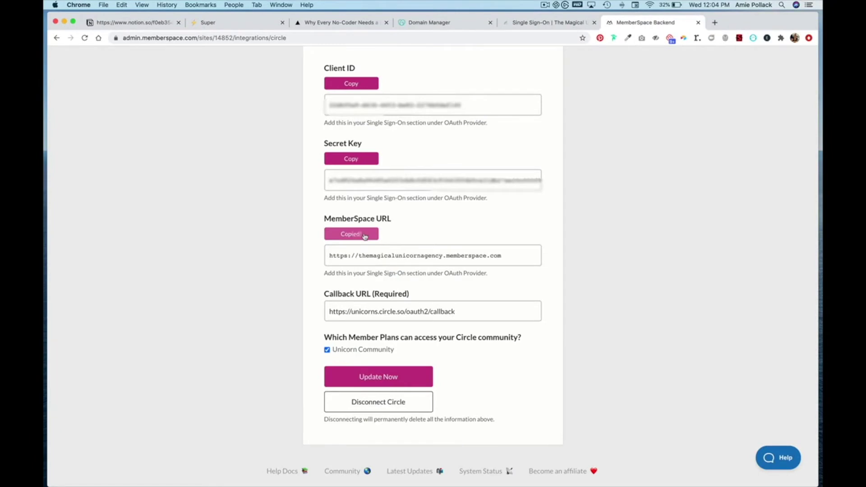
left_click(537, 25)
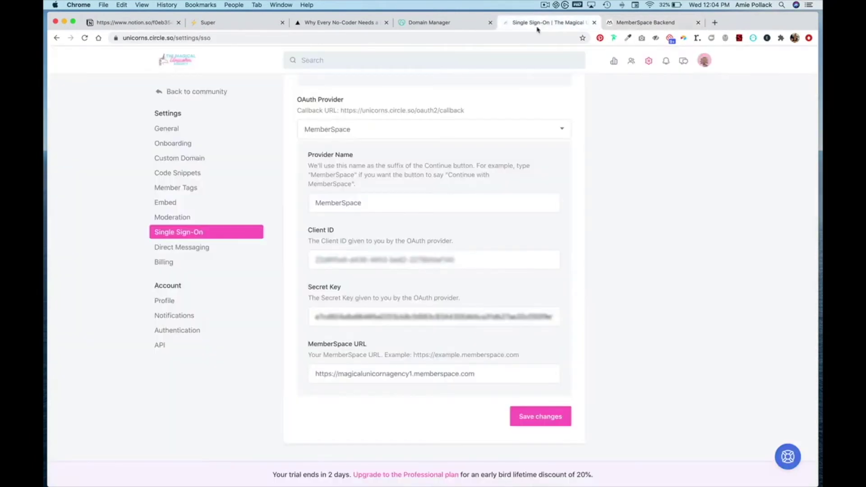
triple_click(427, 372)
key("super+v")
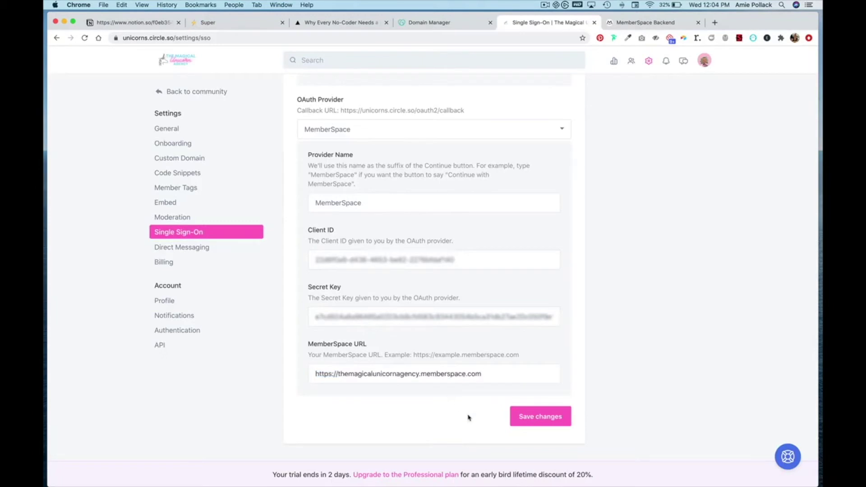
left_click(520, 413)
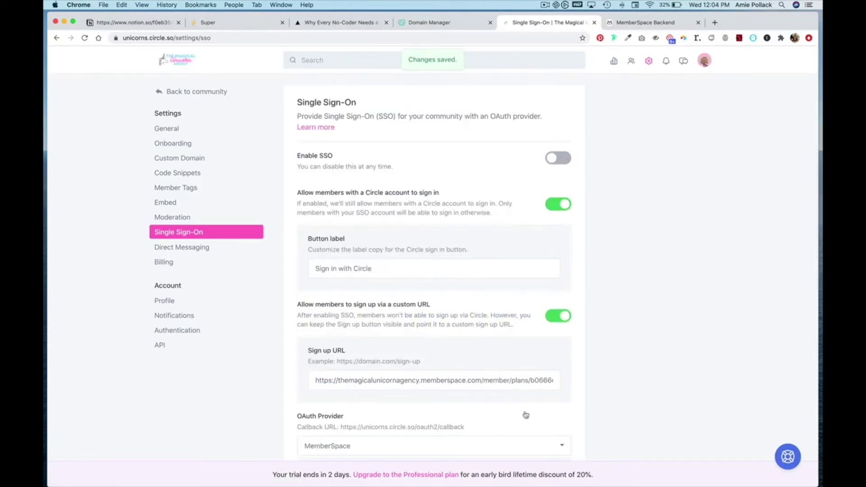
left_click(633, 24)
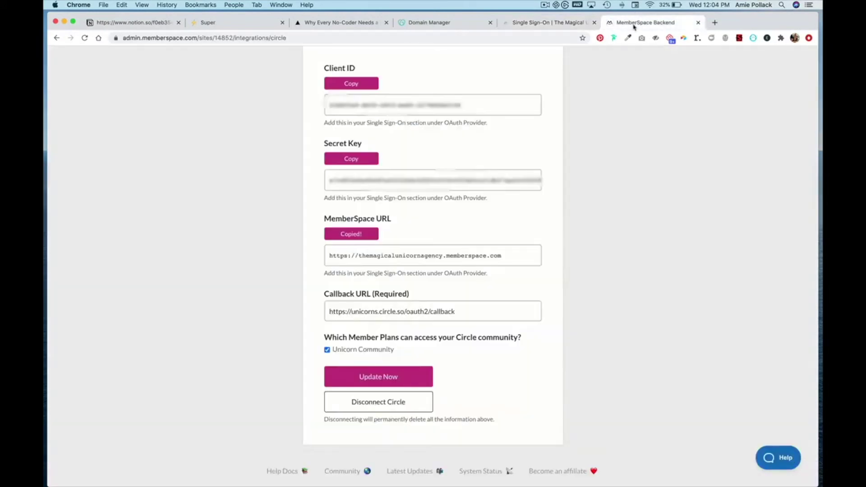
Update the Circle integration, disable the optional Login/Account button, and copy the install code
left_click(378, 378)
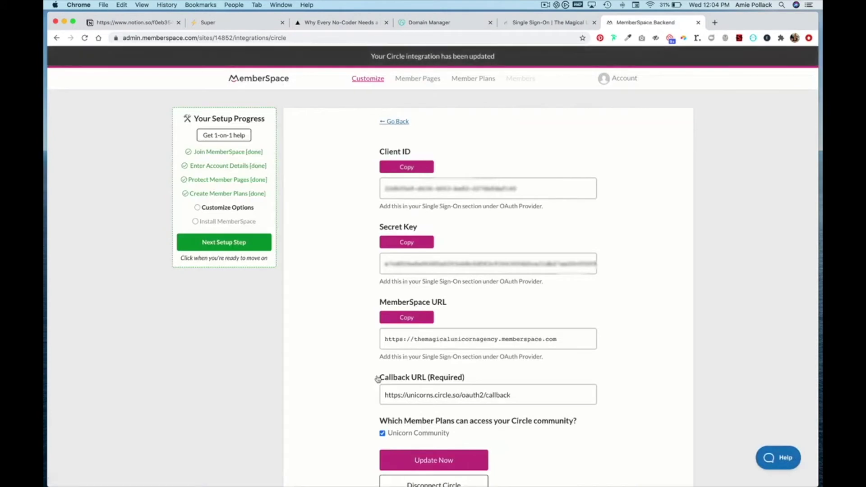
left_click(224, 231)
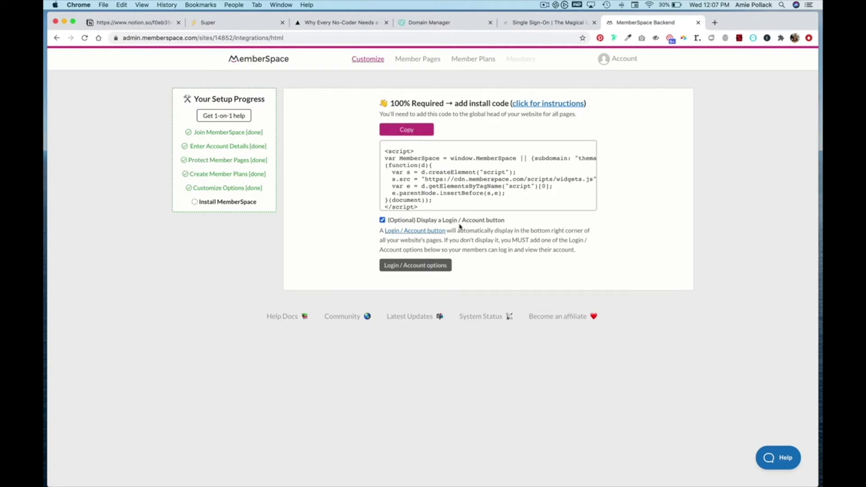
left_click(383, 220)
left_click(415, 153)
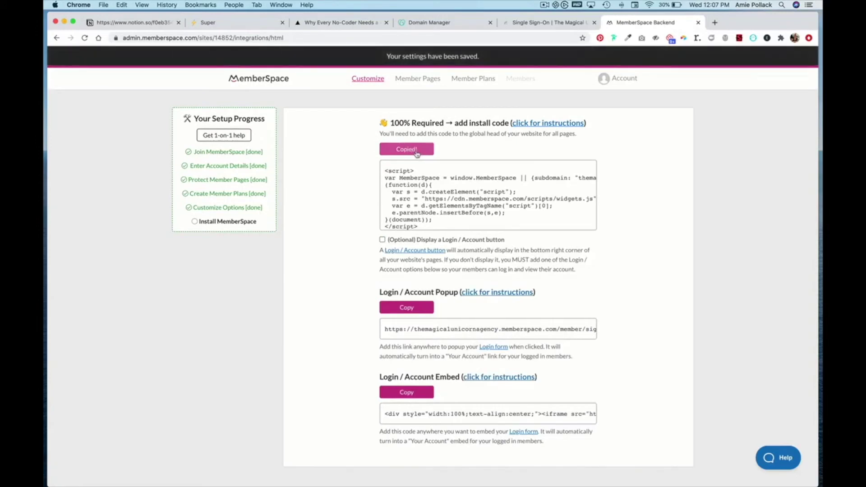
left_click(234, 25)
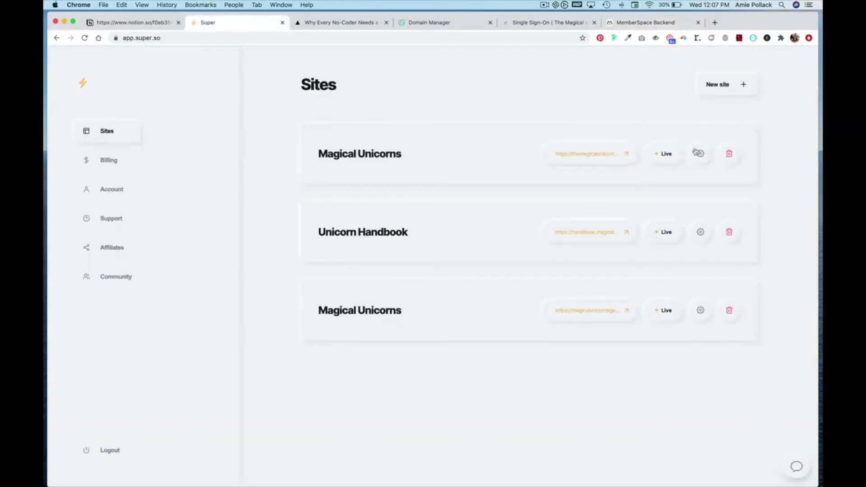
Paste the MemberSpace install code below the existing script in the site's Snippet injection and save
left_click(700, 154)
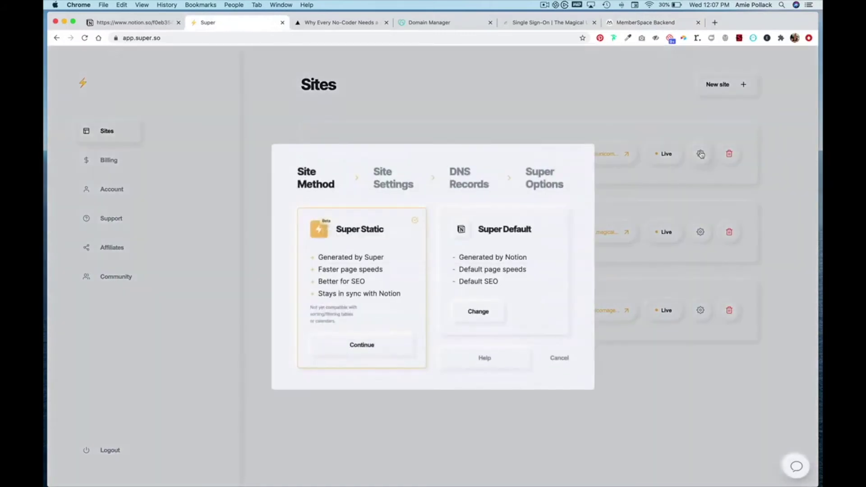
left_click(549, 180)
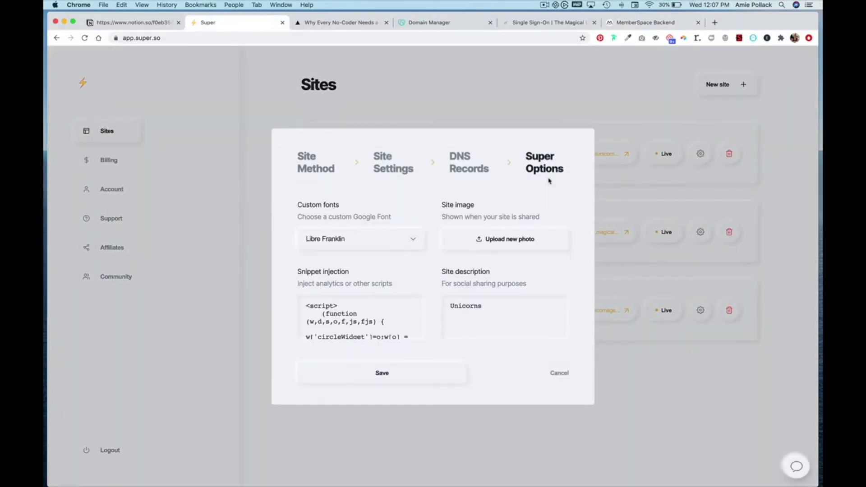
scroll(381, 316, "down", 8)
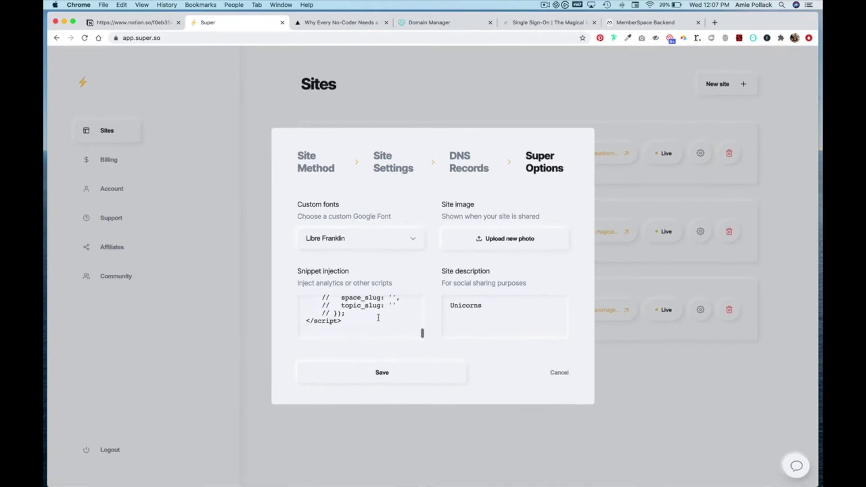
left_click(364, 328)
key("Return")
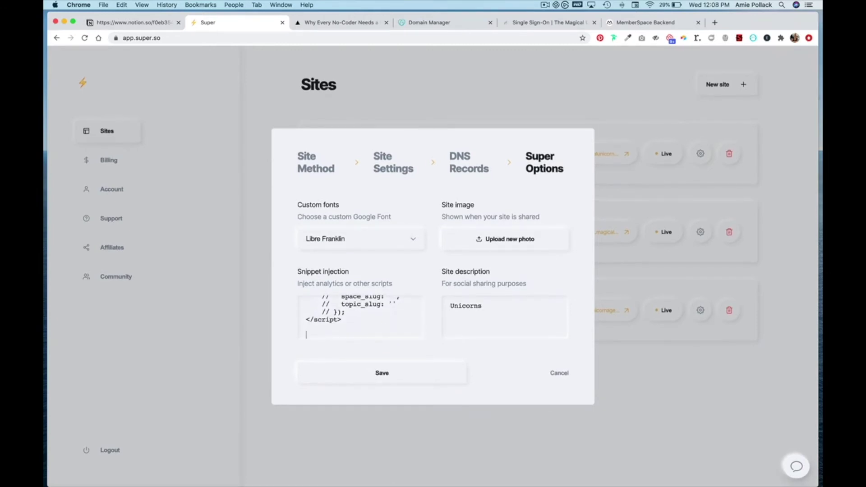
key("super+v")
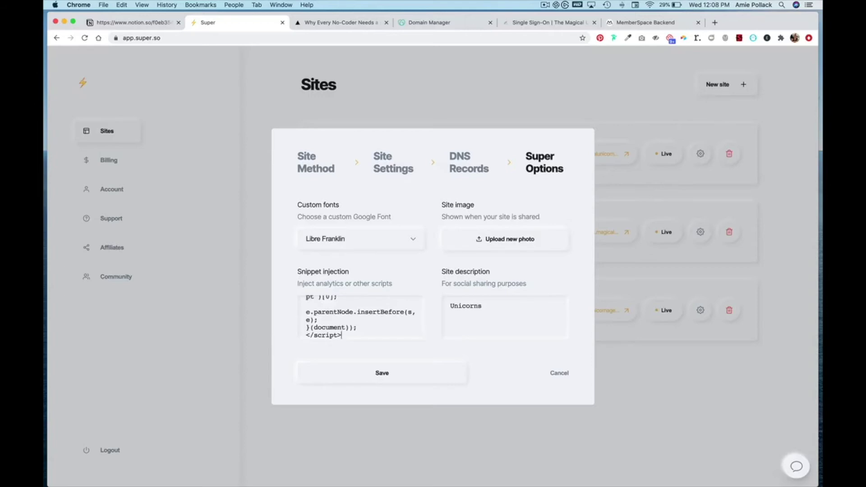
left_click(390, 380)
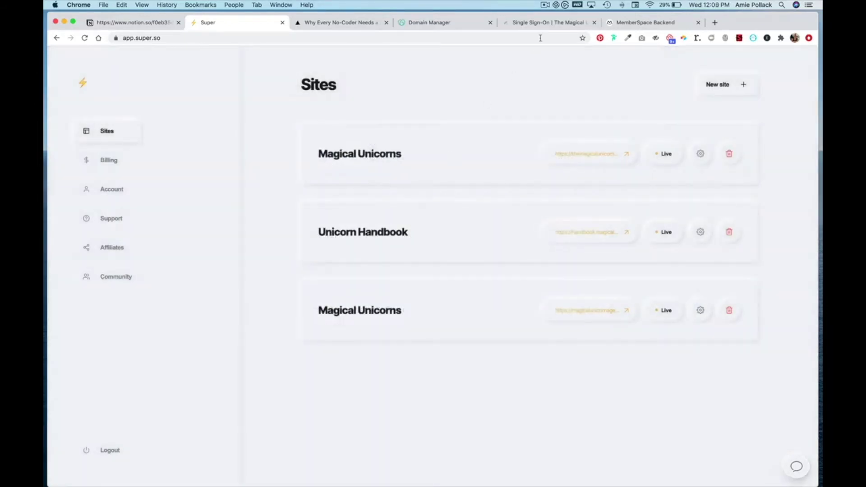
Turn on Enable SSO in Circle's single sign-on settings and save the changes
left_click(543, 24)
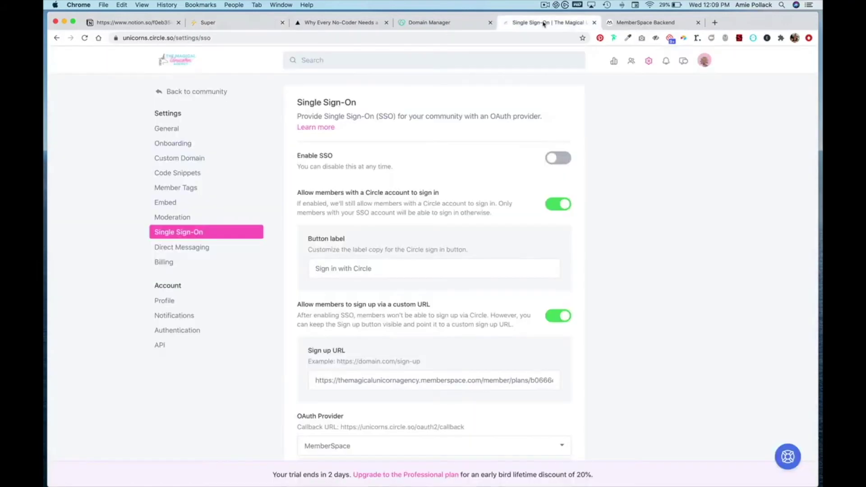
left_click(558, 158)
scroll(511, 246, "down", 7)
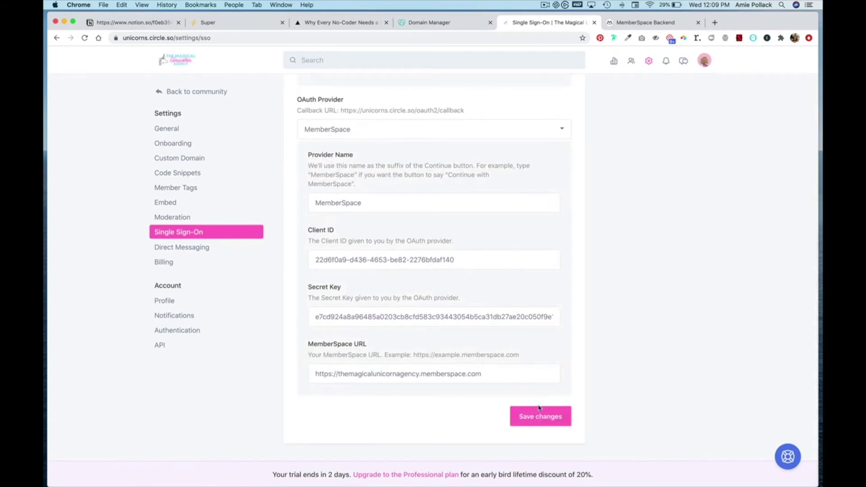
left_click(539, 414)
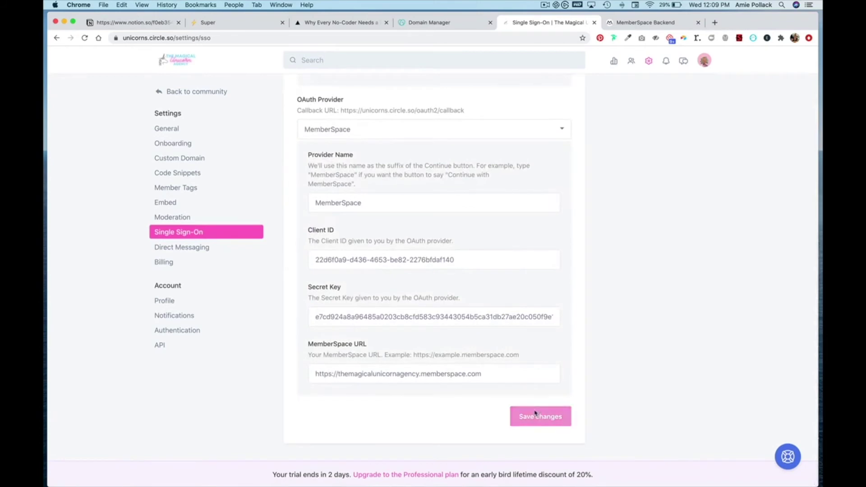
left_click(624, 24)
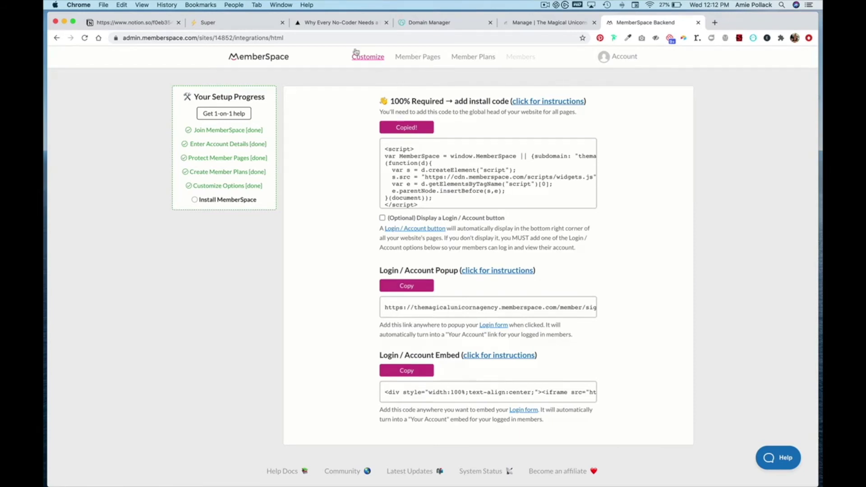
Go from the Why Every No-Coder Needs a Designer post to the agency's homepage
left_click(331, 25)
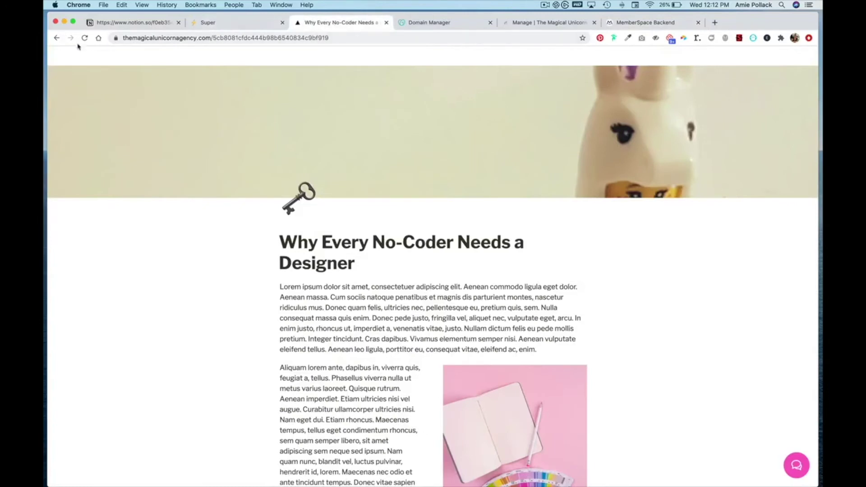
left_click(58, 59)
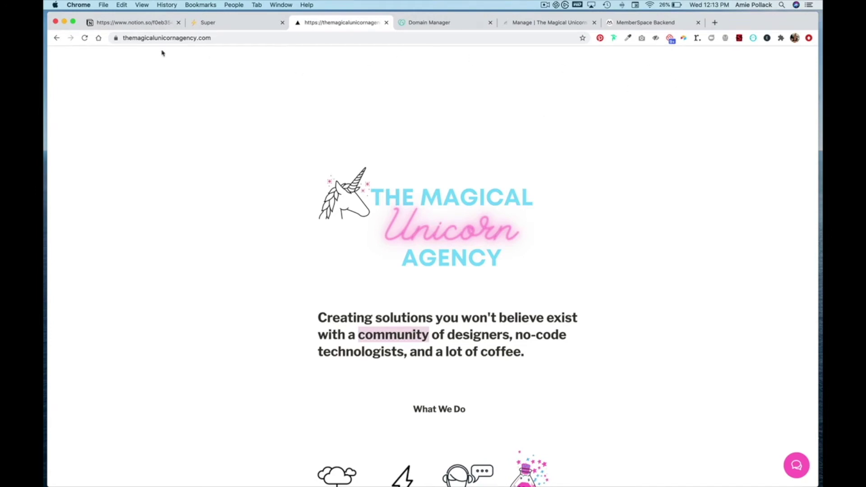
left_click(133, 24)
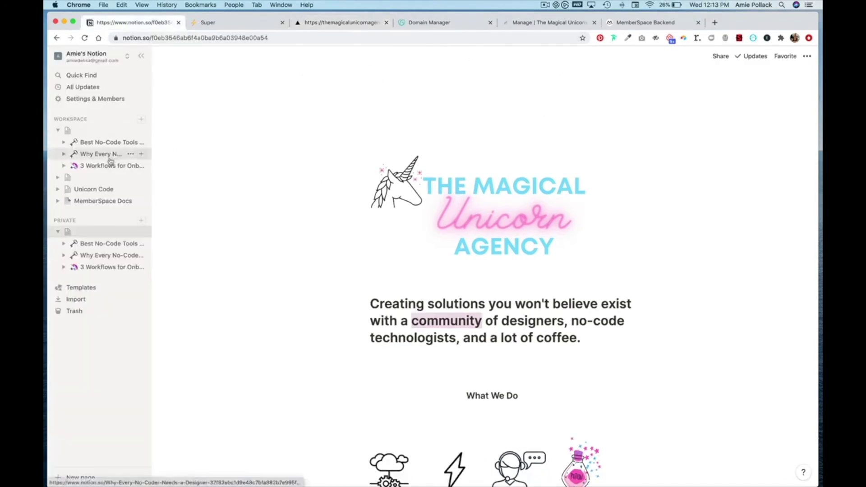
On Notion's Unicorn Code page, correct the button link to themagicalunicornagency and select the button code
left_click(93, 190)
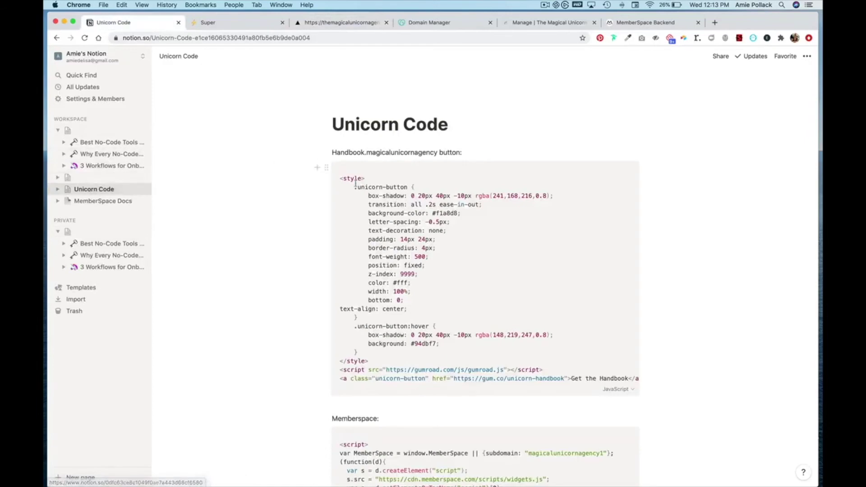
scroll(347, 266, "down", 6)
scroll(346, 266, "down", 1)
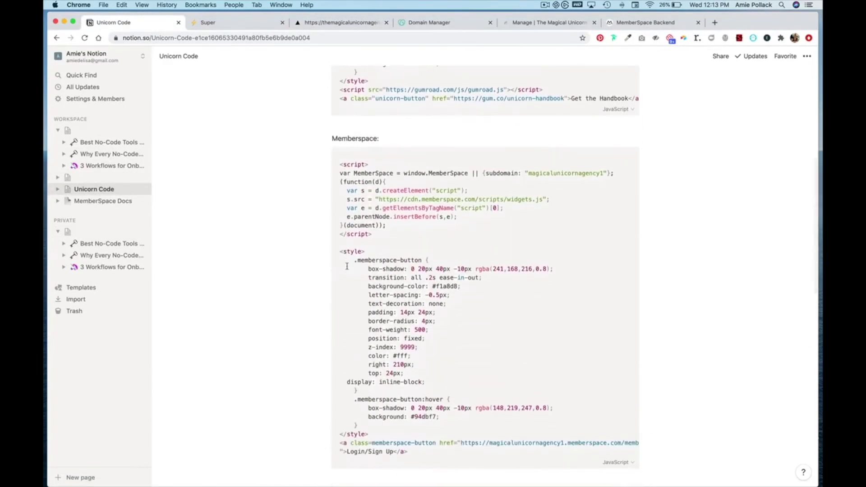
scroll(347, 266, "down", 3)
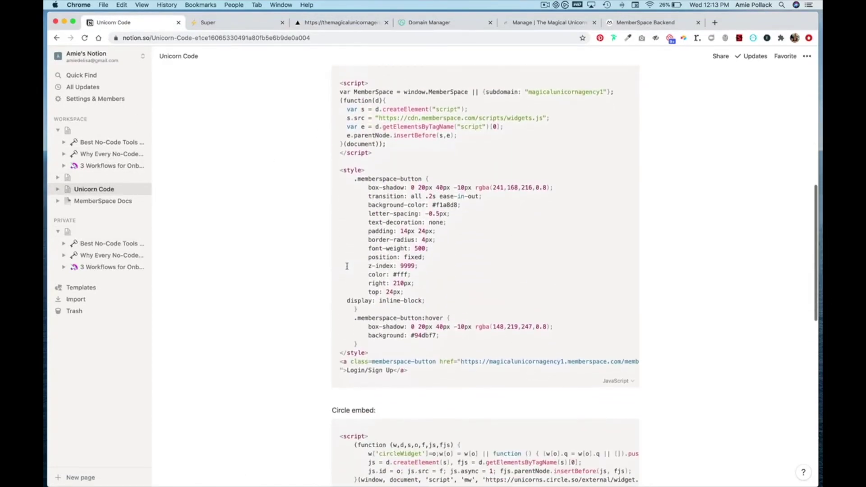
scroll(346, 266, "up", 1)
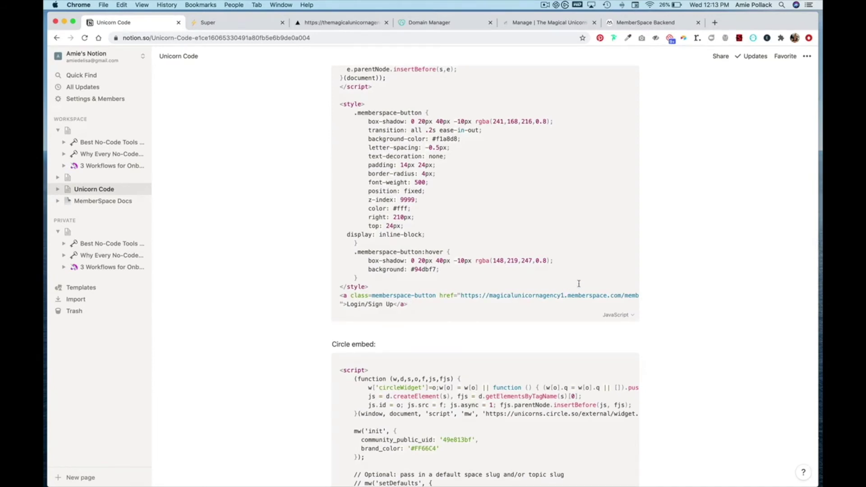
key("BackSpace")
left_click(490, 294)
type("the")
left_click_drag(419, 307, 337, 126)
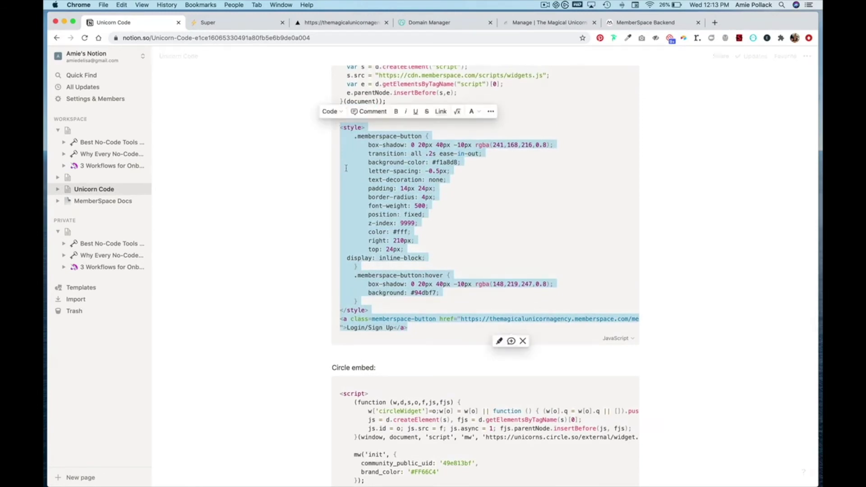
left_click(247, 28)
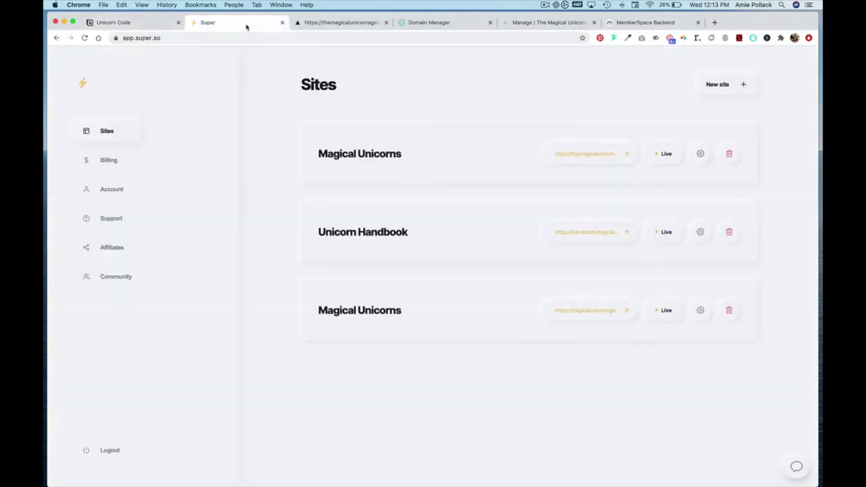
Paste the Login/Sign Up button style and link after the Circle script in Snippet injection and save
left_click(699, 155)
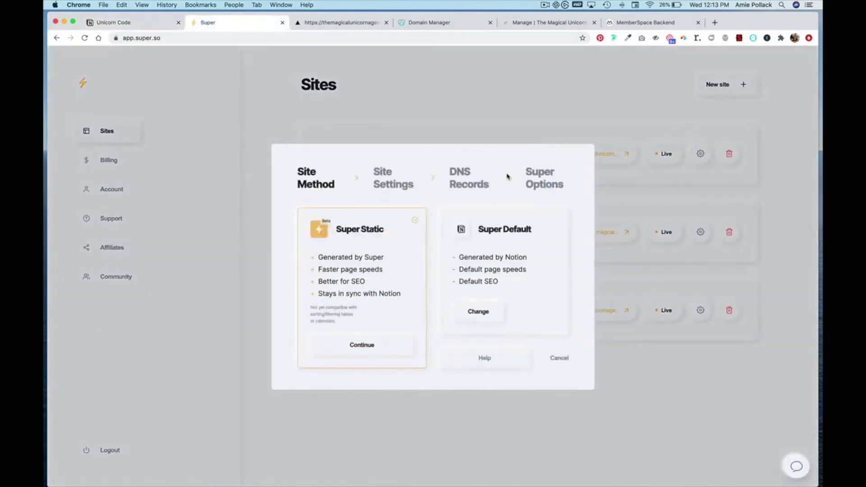
left_click(553, 183)
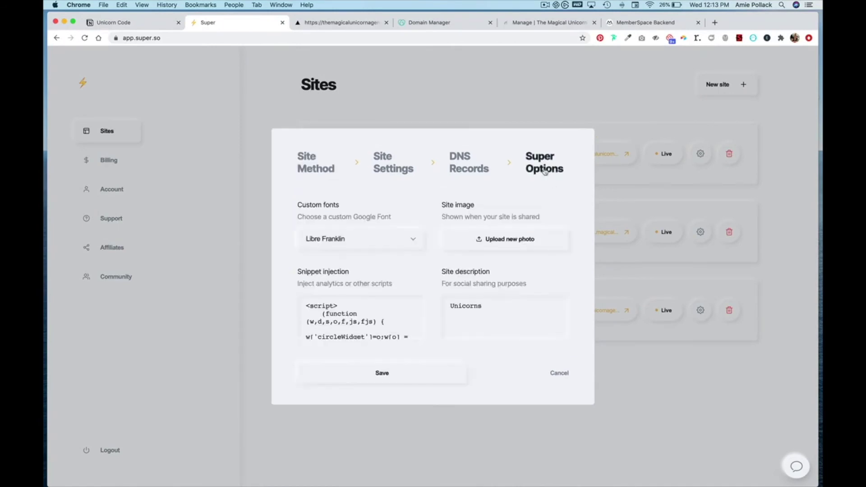
scroll(369, 323, "down", 5)
scroll(370, 323, "down", 5)
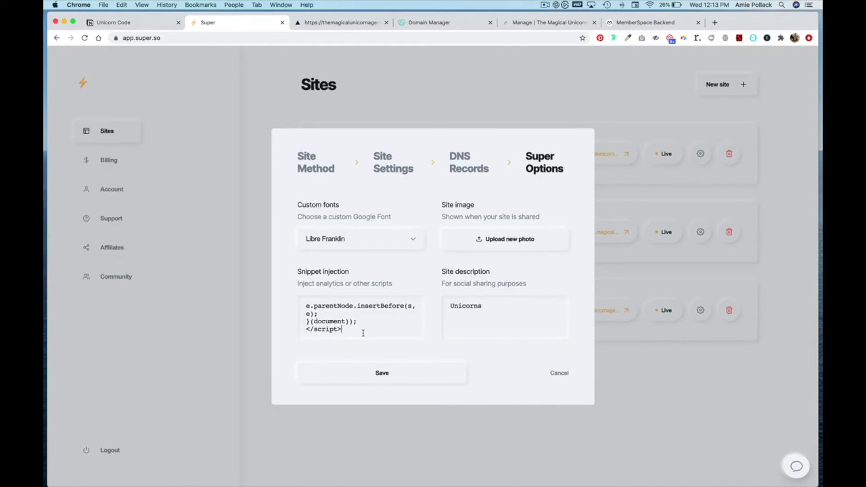
key("Return")
key("Return")
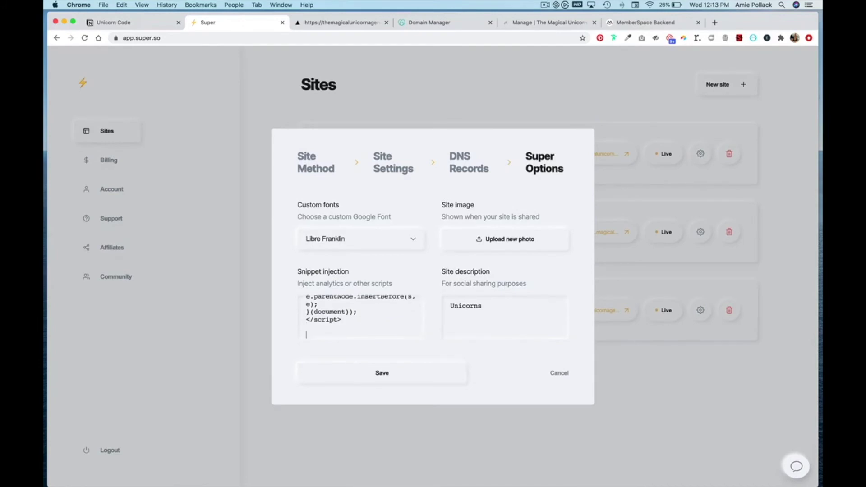
key("super+v")
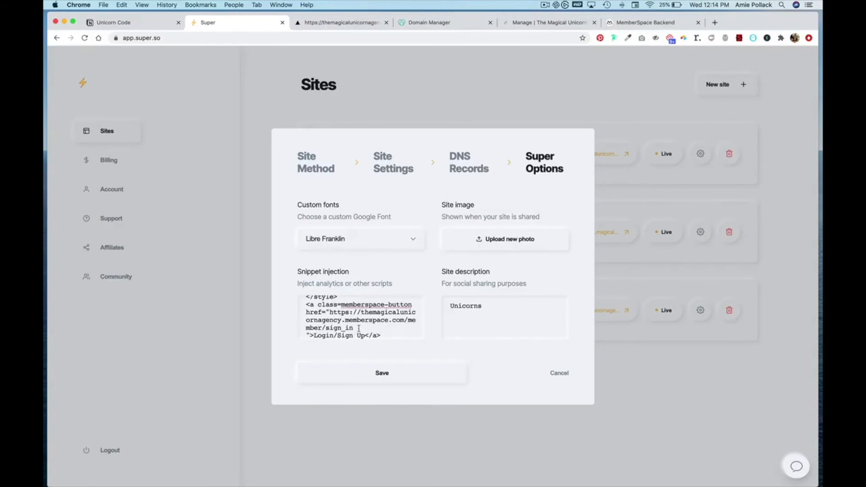
left_click(368, 372)
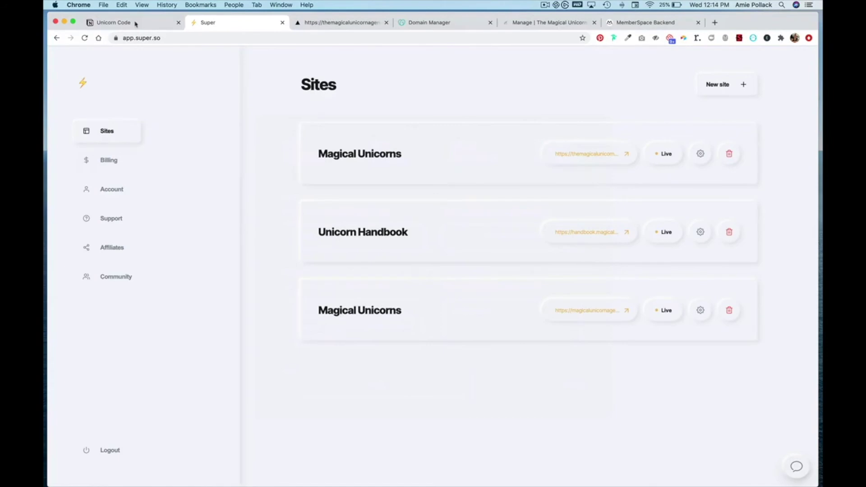
Reload the live agency site to confirm the new Login/Sign Up button appears
left_click(120, 22)
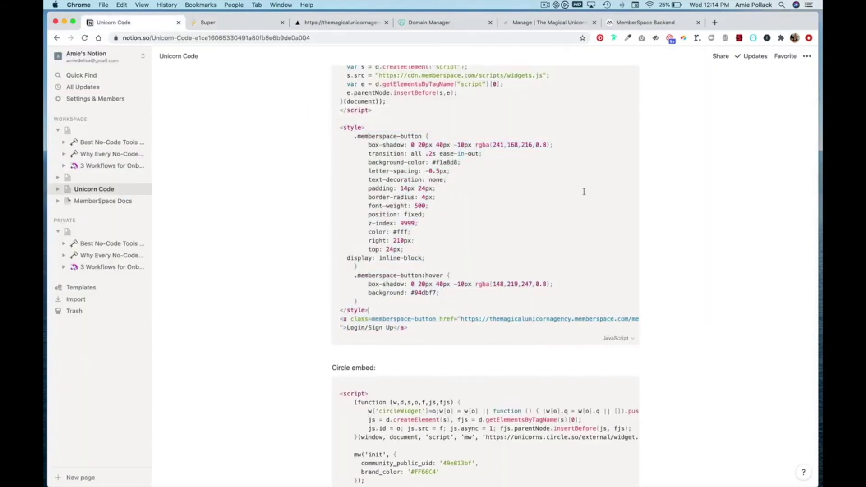
left_click(642, 22)
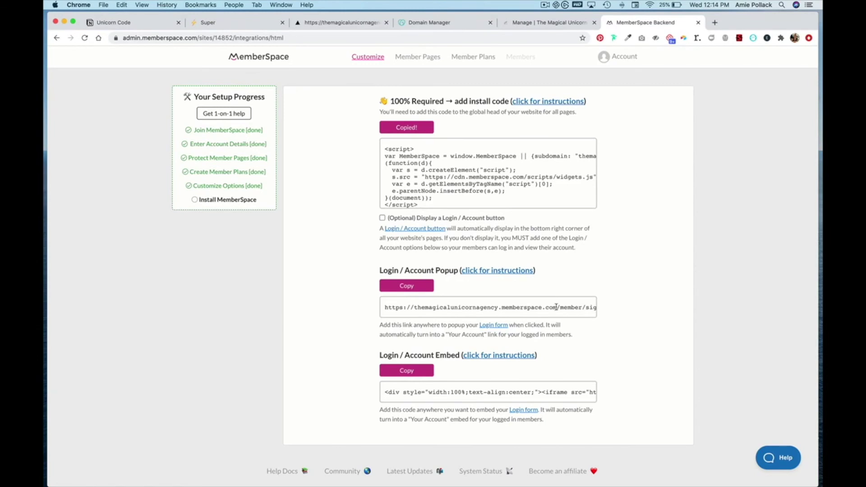
left_click(323, 23)
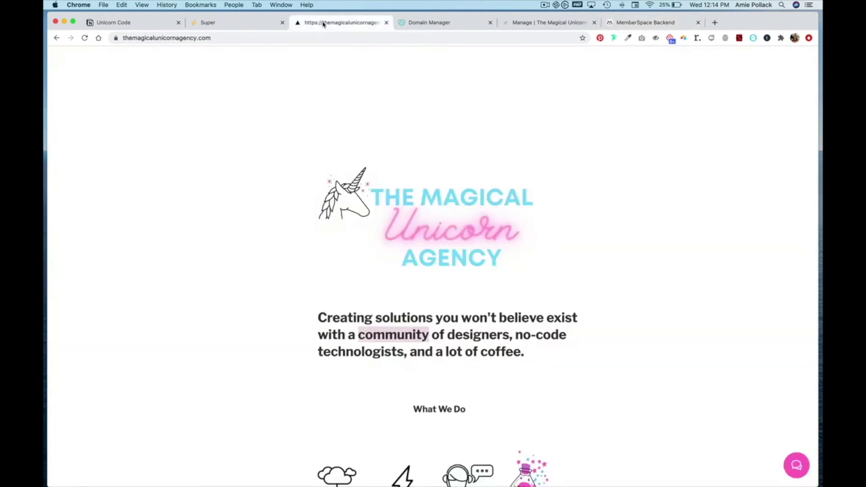
left_click(85, 38)
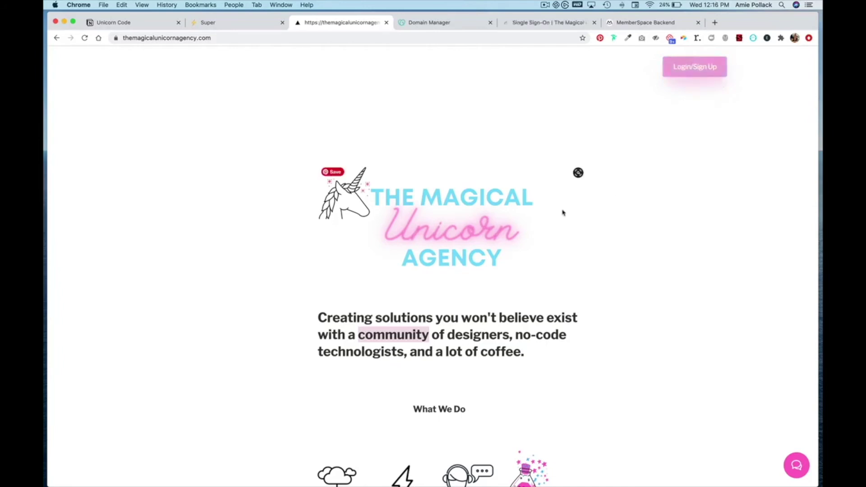
left_click(625, 28)
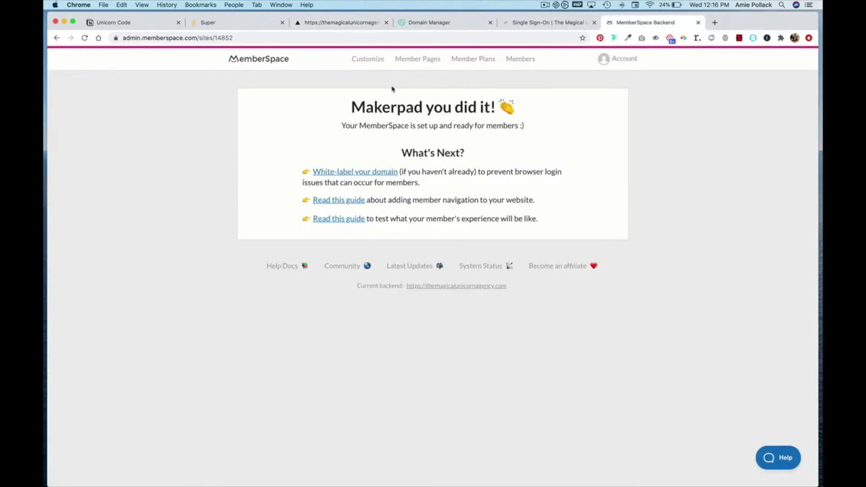
In Look & Feel, set the login button background to FF67C3 and save
left_click(371, 60)
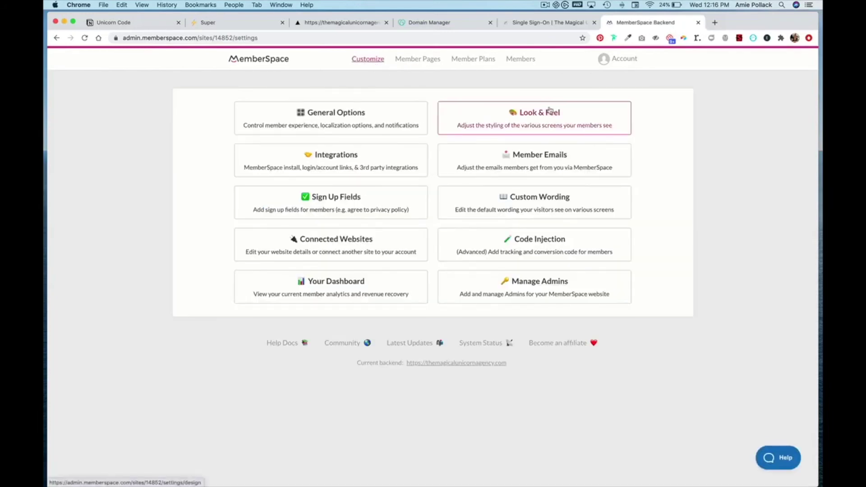
left_click(541, 123)
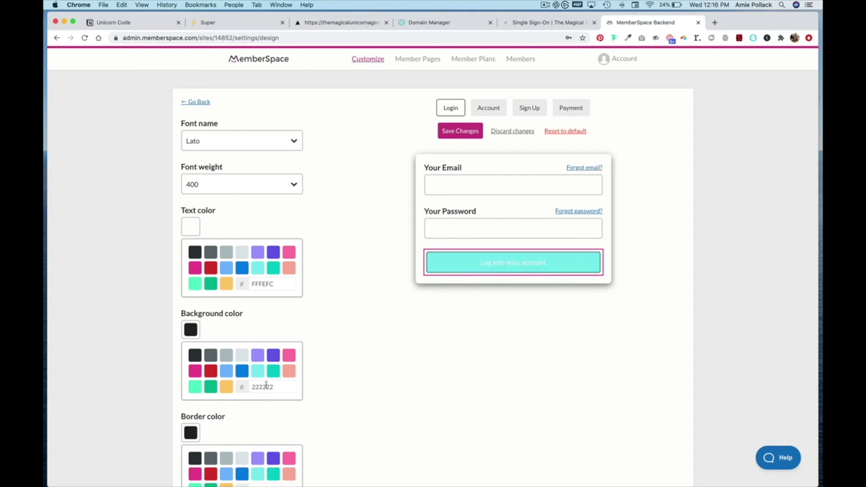
left_click(458, 261)
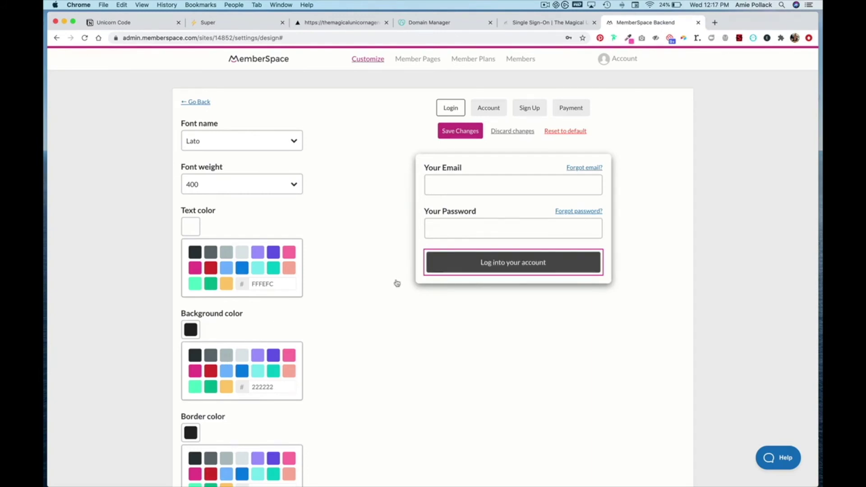
double_click(272, 387)
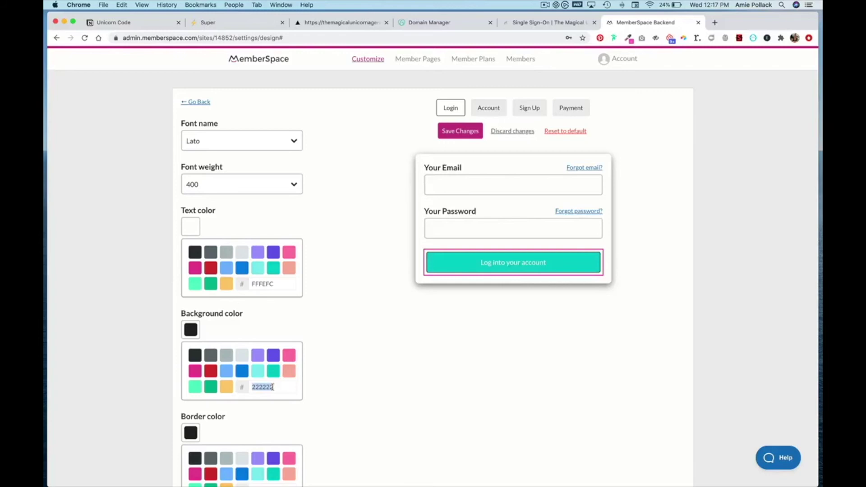
type("FF67C3")
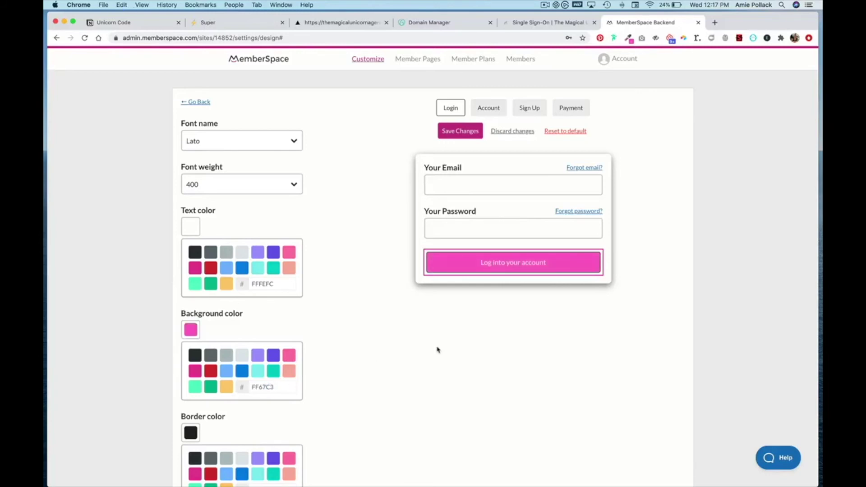
left_click(456, 134)
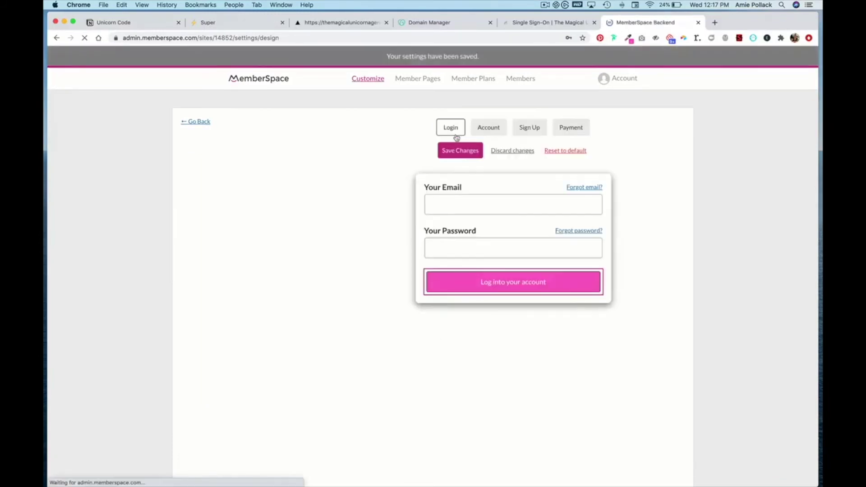
Set the Account page heading colour to FF67C3, save, and preview the Sign Up form
left_click(489, 130)
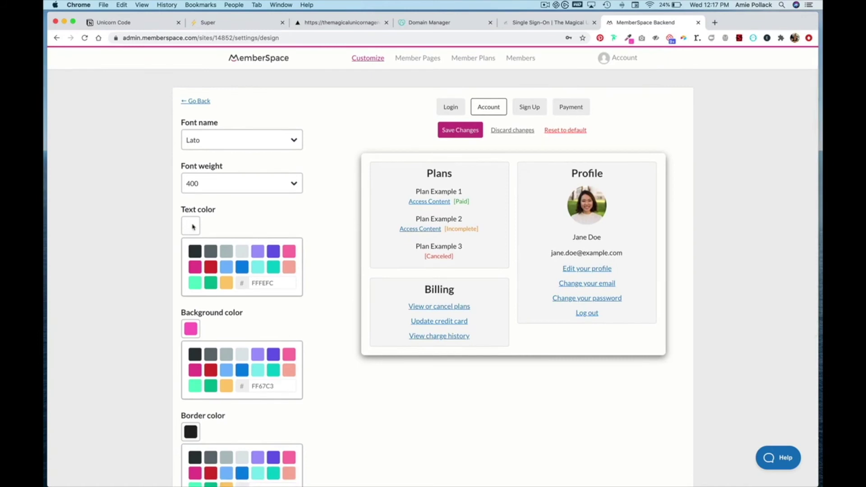
left_click(436, 177)
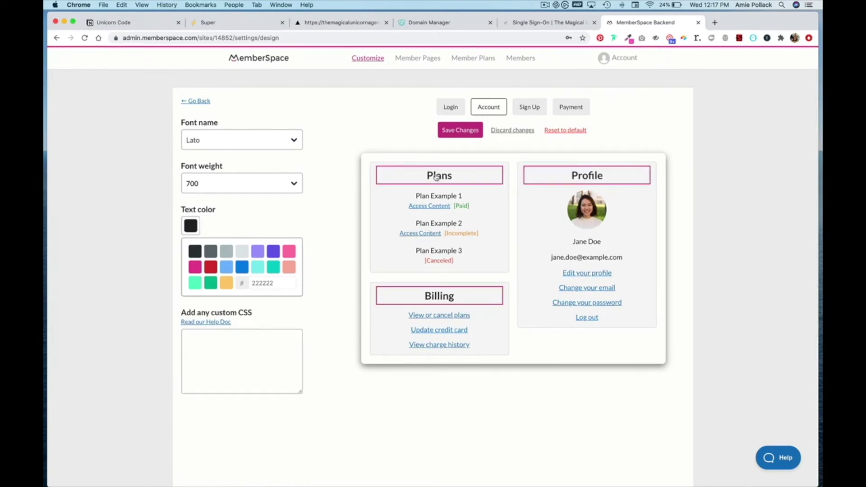
double_click(258, 283)
type("#FF67C3")
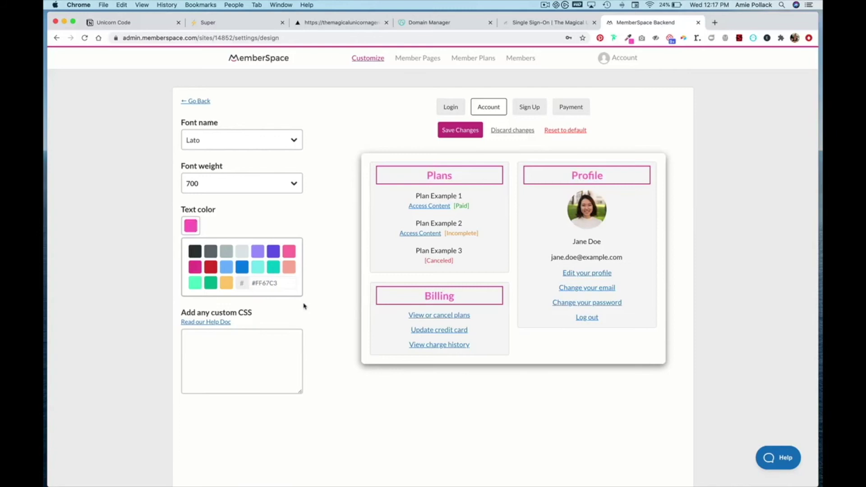
left_click(460, 131)
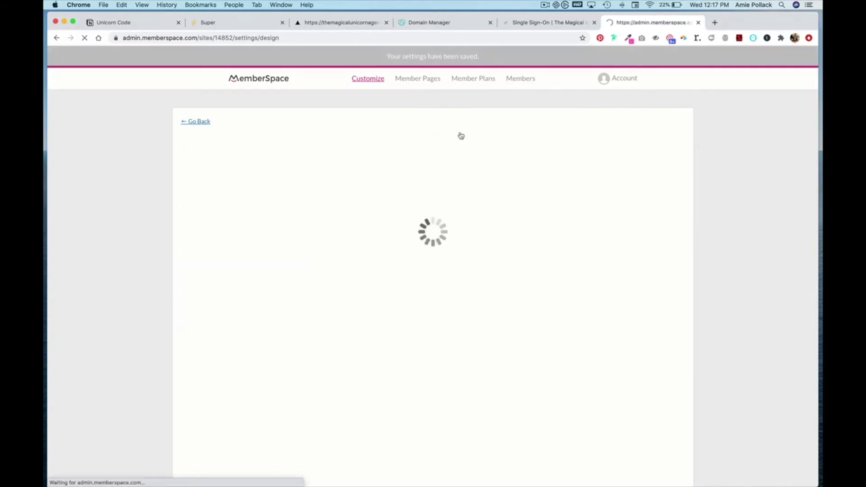
left_click(535, 127)
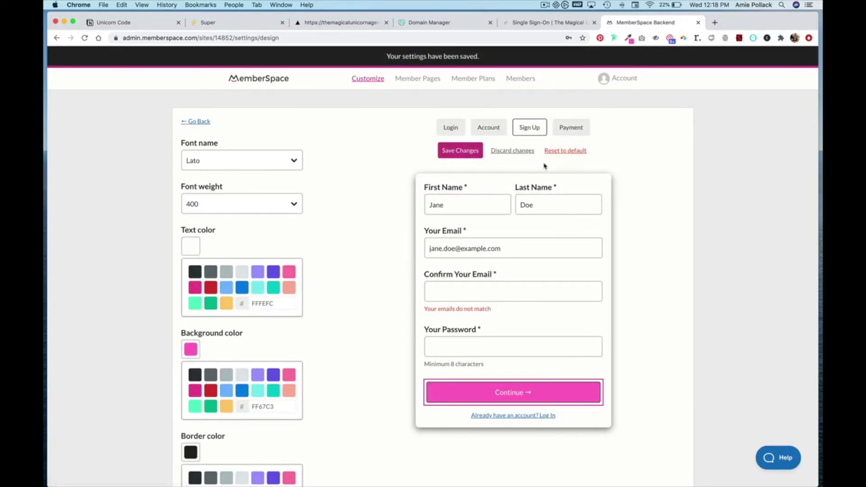
left_click(354, 25)
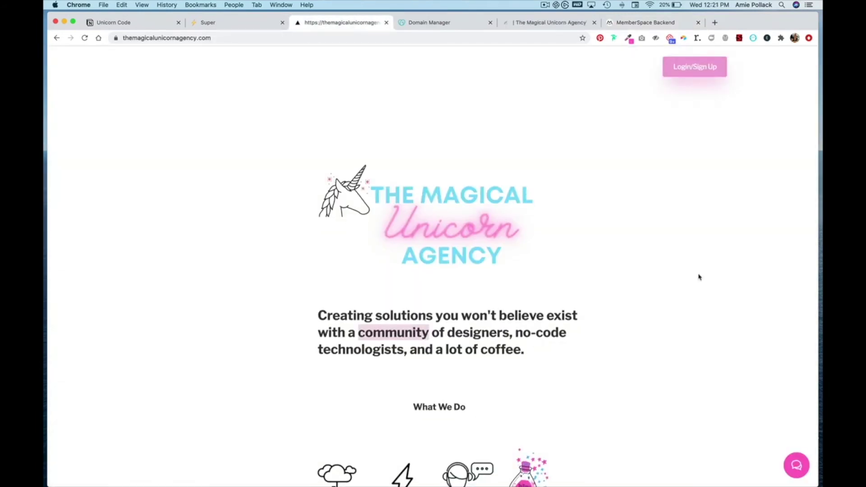
Open the pink sign-up form from the site's 'Sign up here' link, then close it
scroll(699, 277, "down", 10)
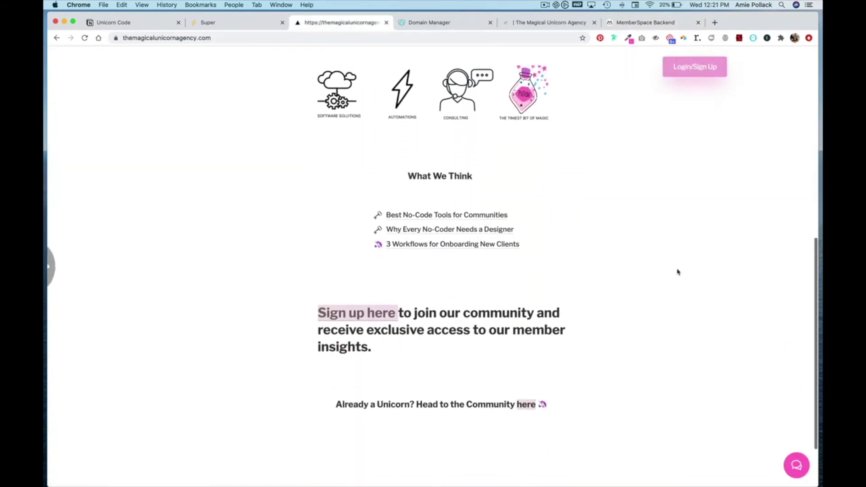
left_click(369, 312)
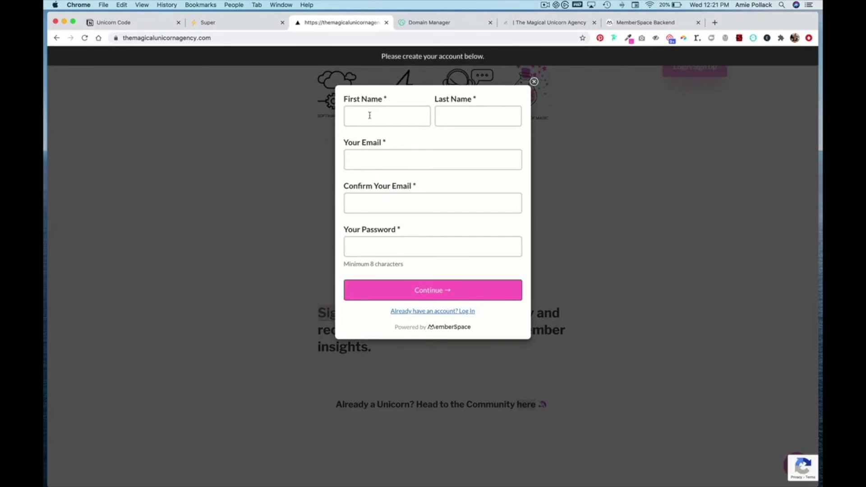
left_click(618, 219)
Open the pink login form from Login/Sign Up, then go back to MemberSpace's Member Plans
scroll(619, 219, "up", 10)
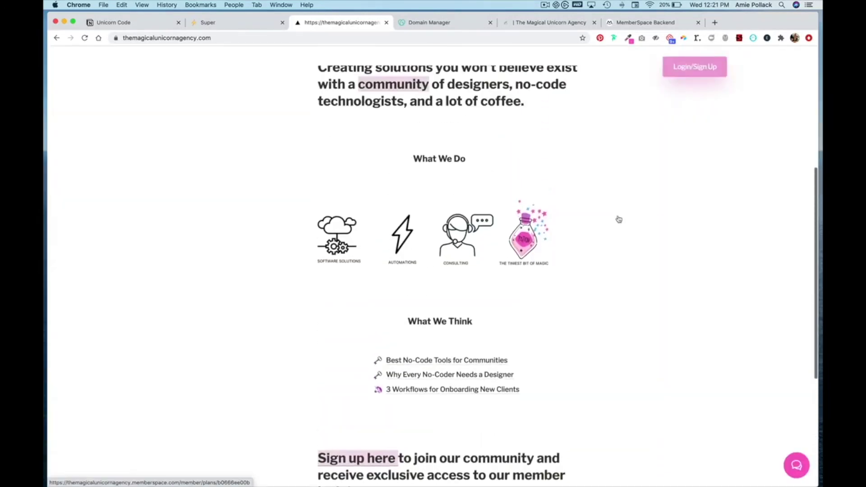
left_click(695, 67)
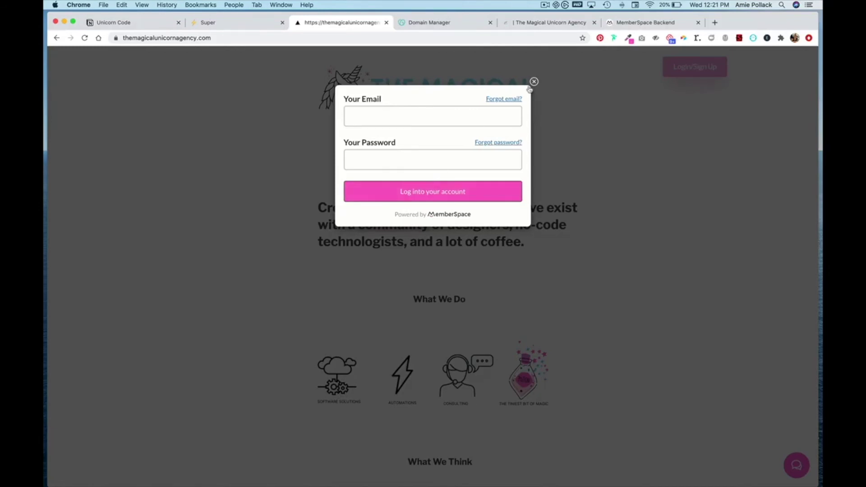
left_click(615, 25)
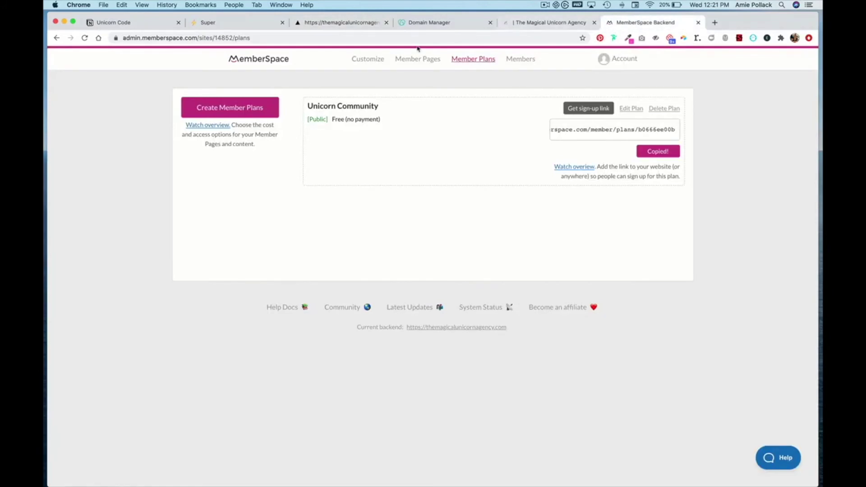
In General Options, make the Create Account button join Unicorn Community, save, and return to Customize
left_click(357, 59)
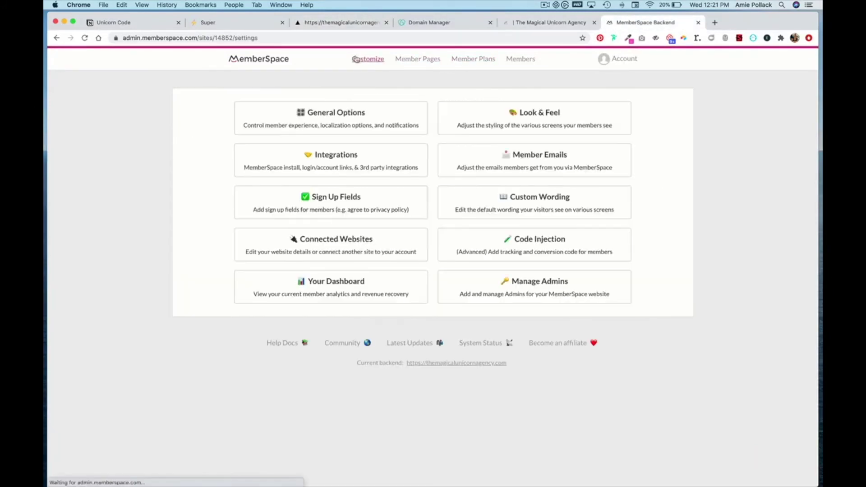
left_click(363, 119)
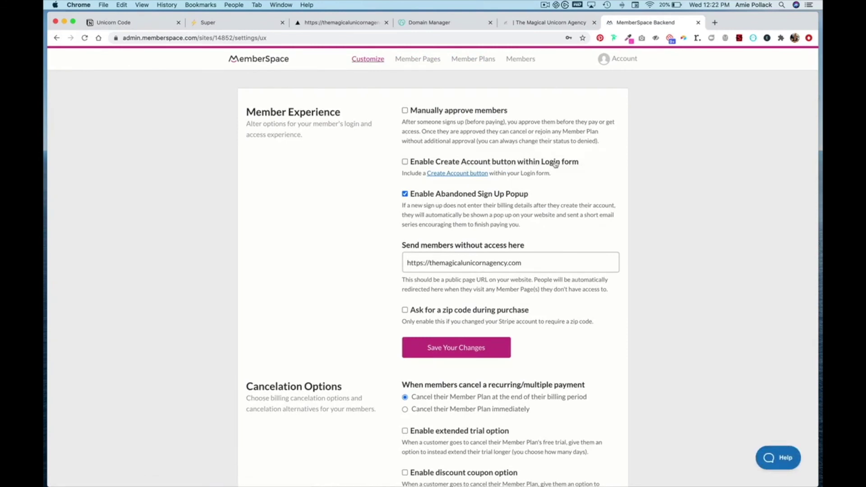
left_click(509, 162)
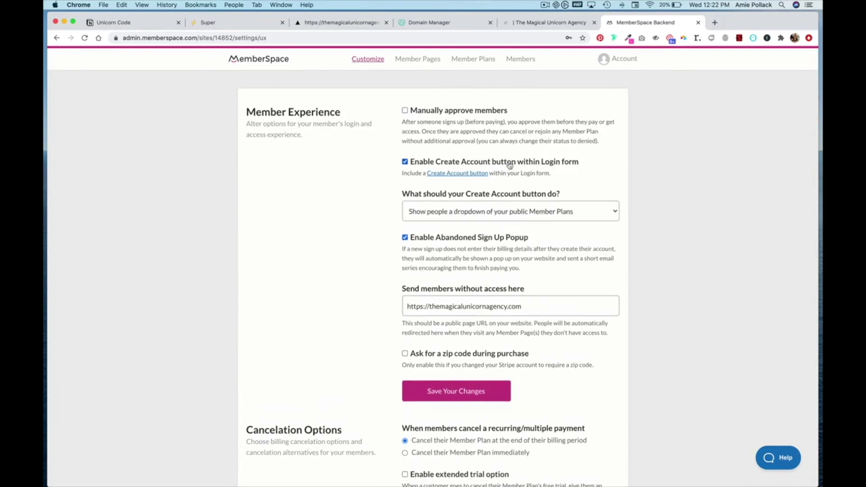
left_click(504, 216)
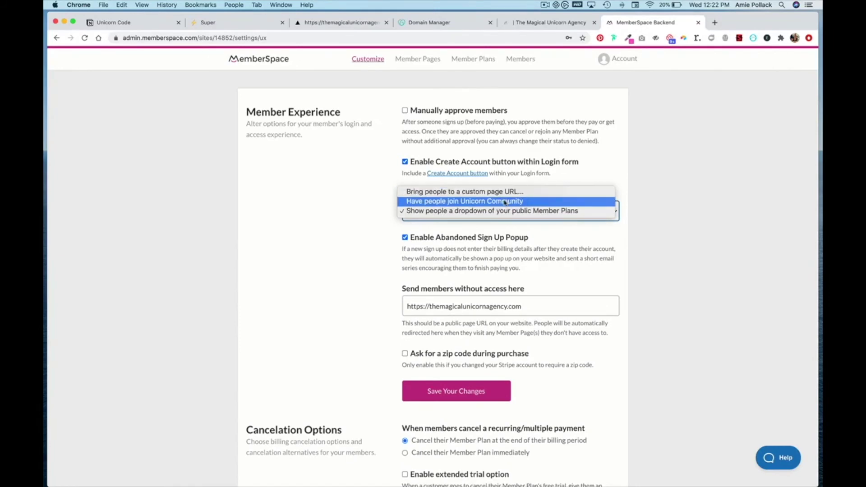
left_click(504, 203)
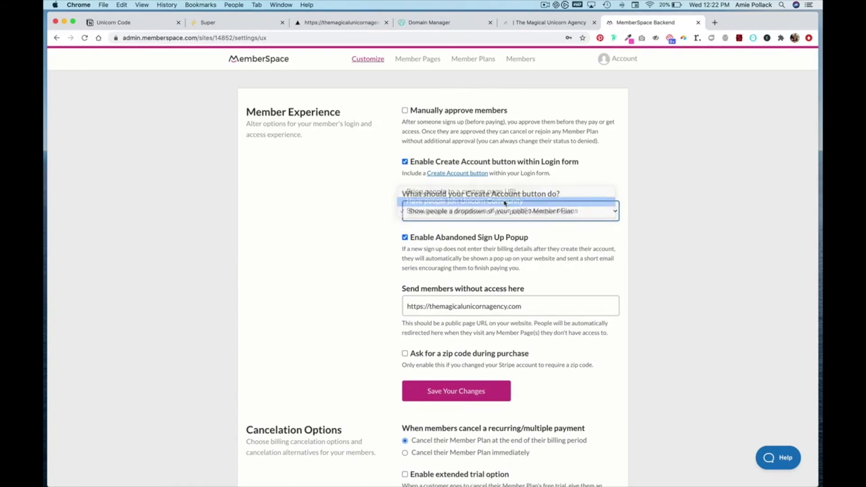
left_click(475, 386)
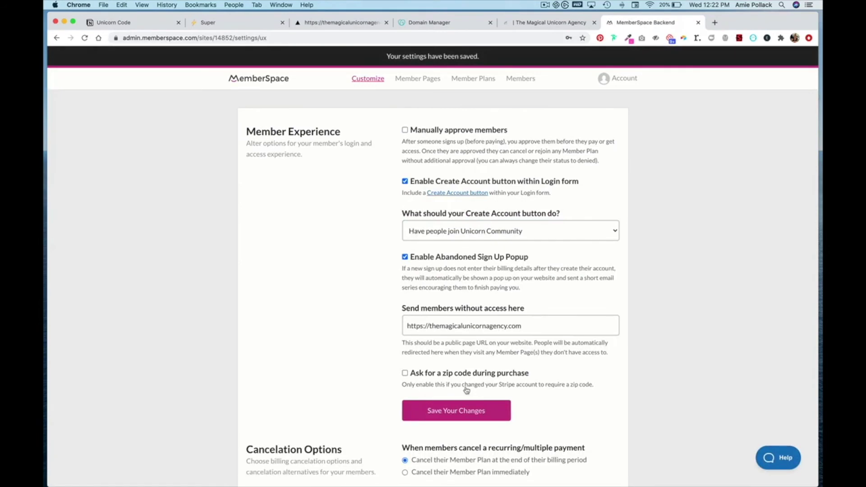
left_click(379, 80)
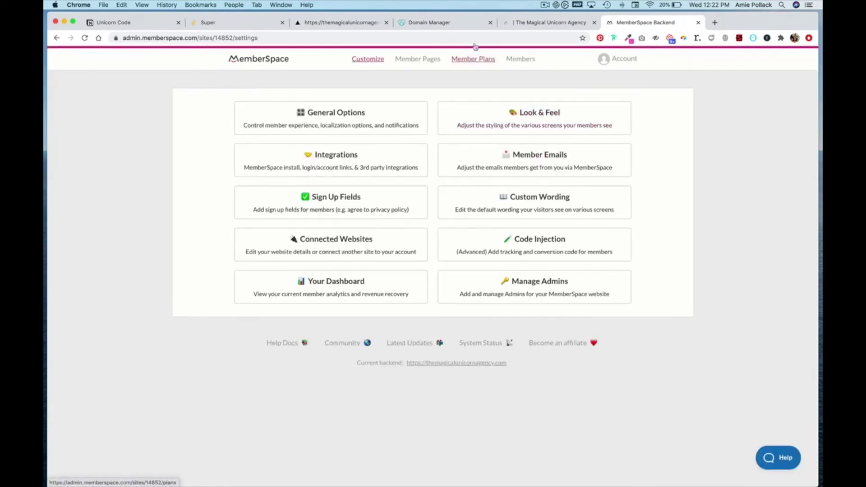
Reload the live site and confirm the Login/Sign Up popup now offers Create Account
left_click(358, 27)
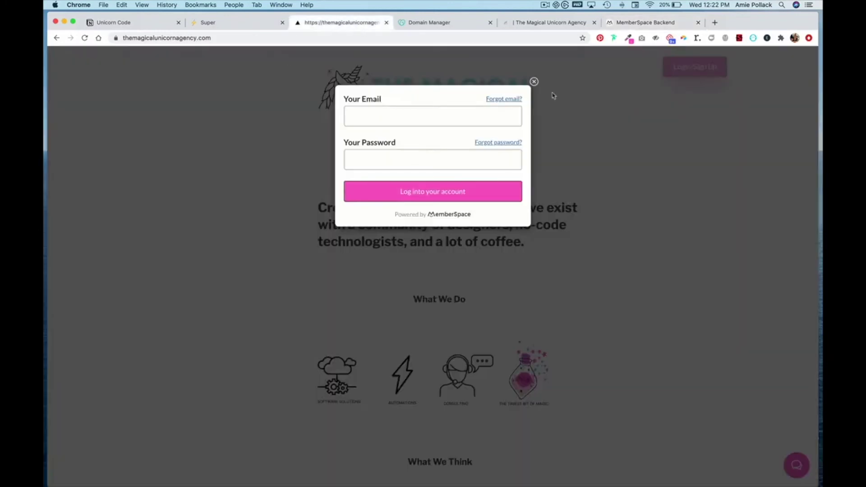
left_click(534, 81)
left_click(84, 38)
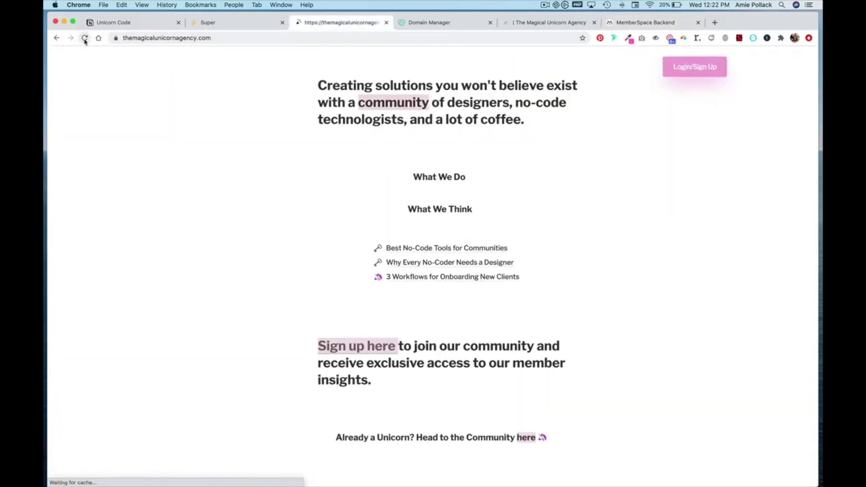
left_click(693, 75)
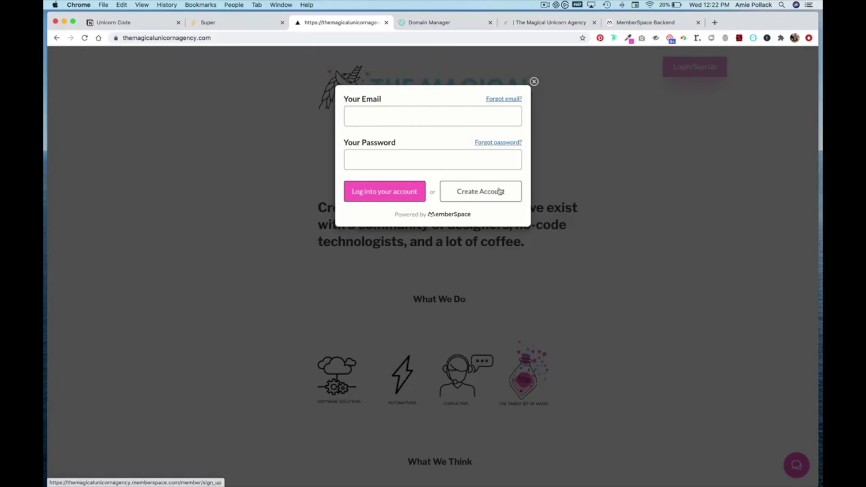
left_click(534, 81)
Open the Best No-Code Tools for Communities post and see it demand a login
scroll(587, 275, "down", 5)
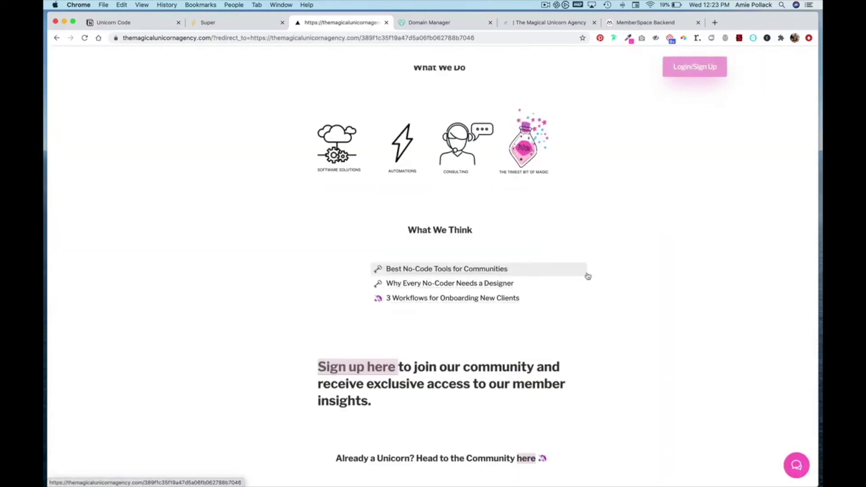
left_click(454, 268)
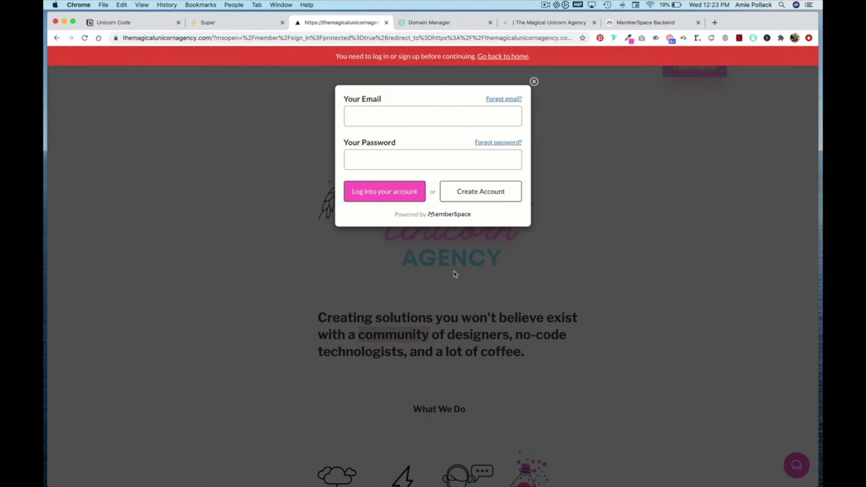
left_click(534, 83)
scroll(528, 261, "down", 10)
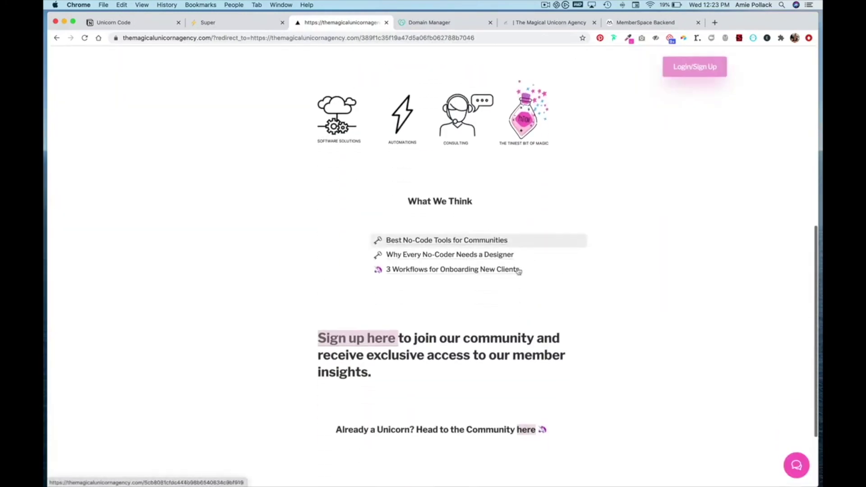
Open the member sign-up form and enter the new member's first and last name
left_click(357, 338)
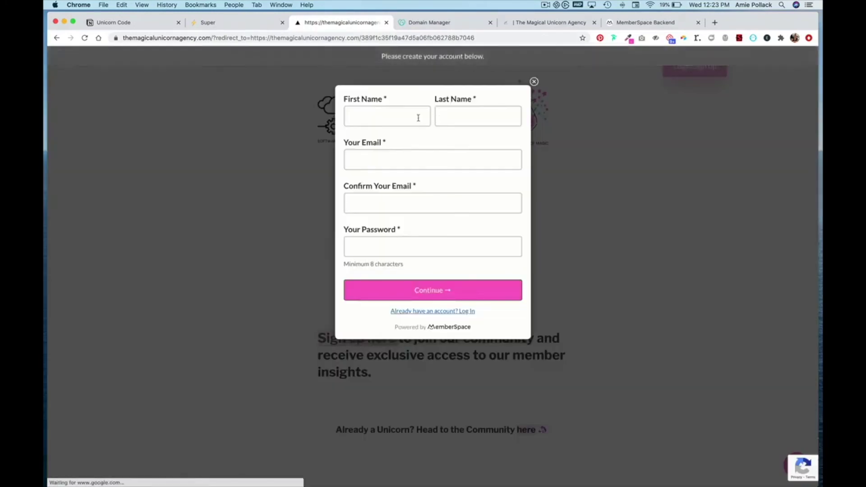
left_click(412, 118)
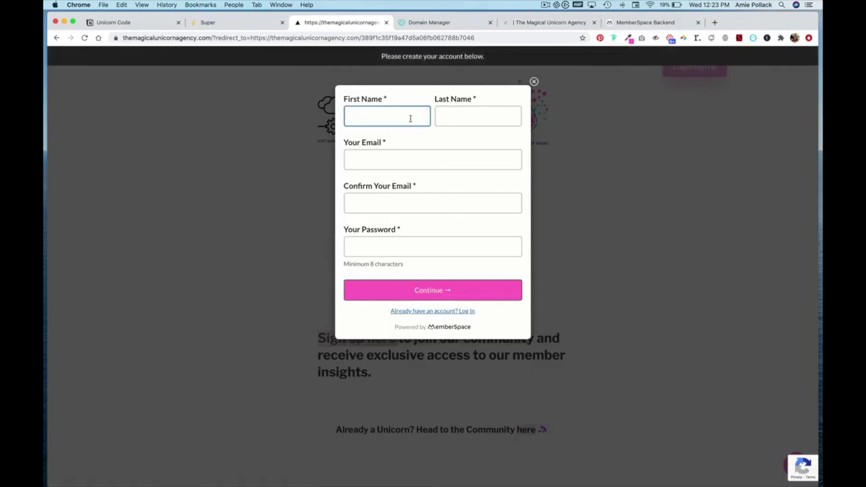
key("Tab")
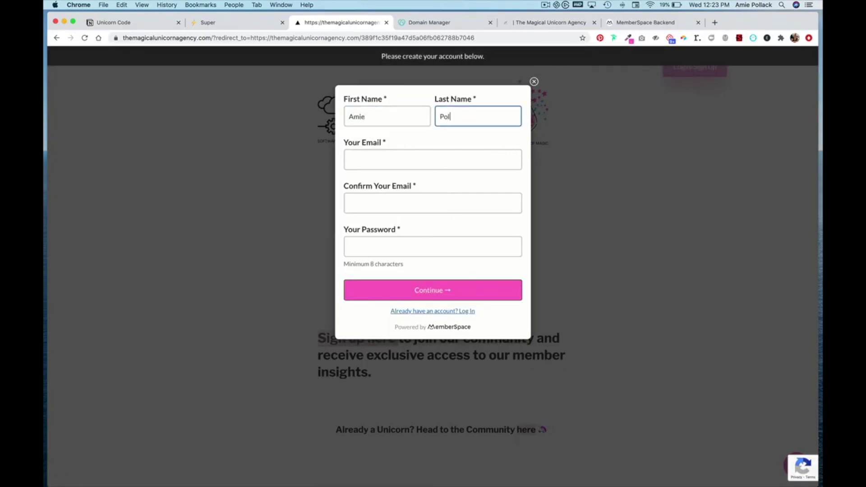
key("Tab")
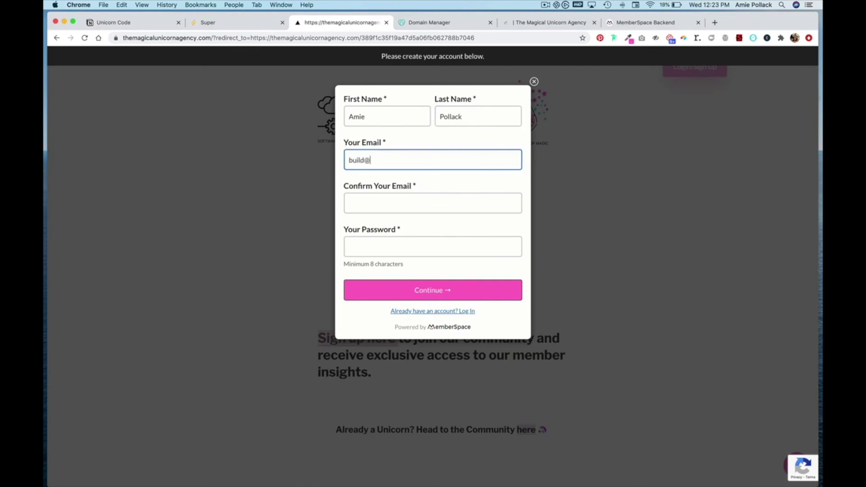
Enter and confirm the member's e-mail, set a password, submit, and dismiss the thank-you message
left_click(433, 203)
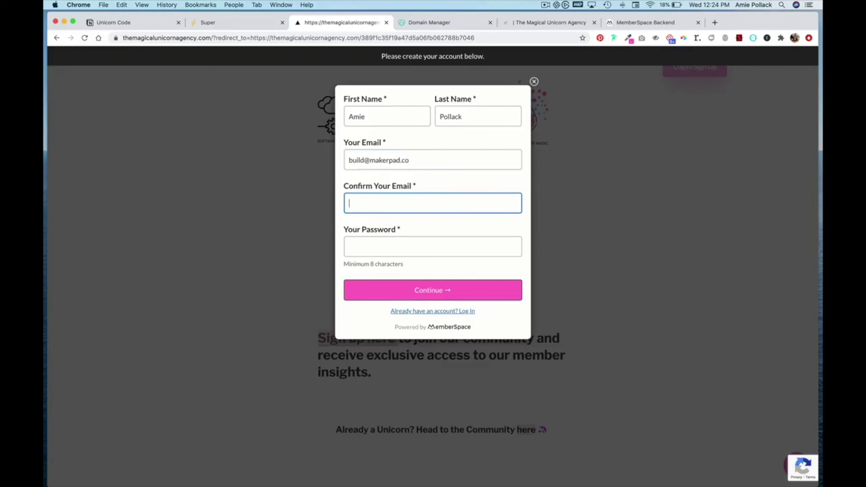
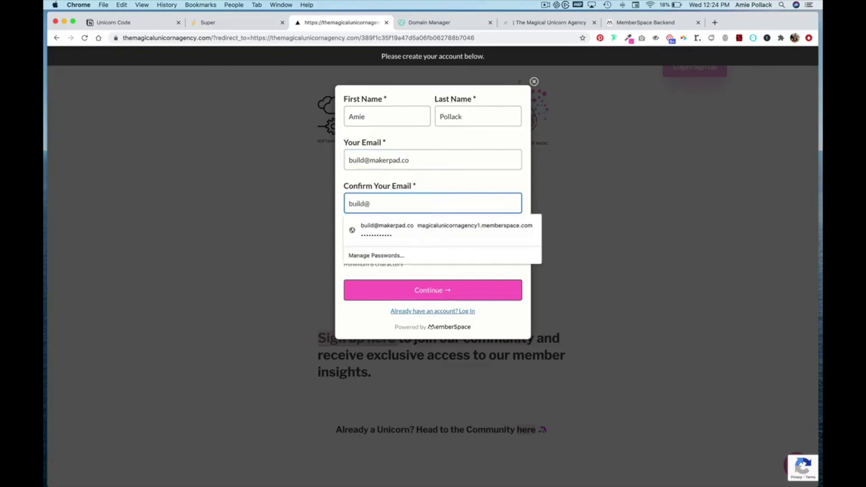
key("Tab")
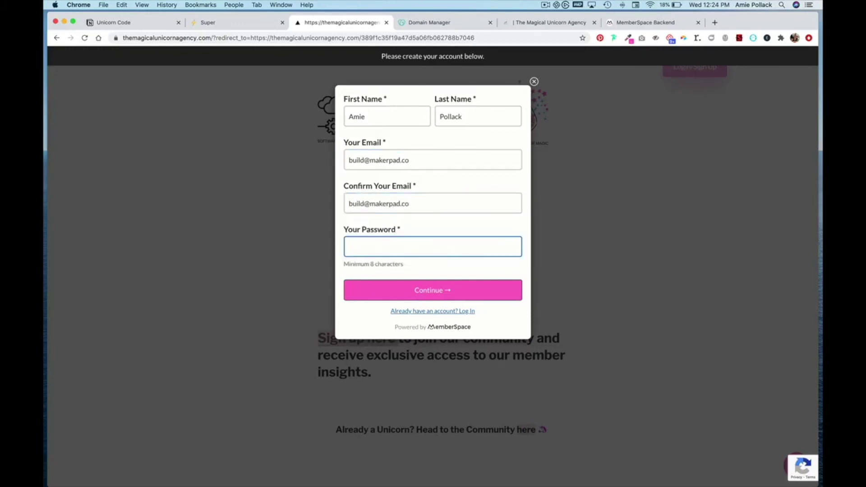
type("••••••••")
left_click(445, 294)
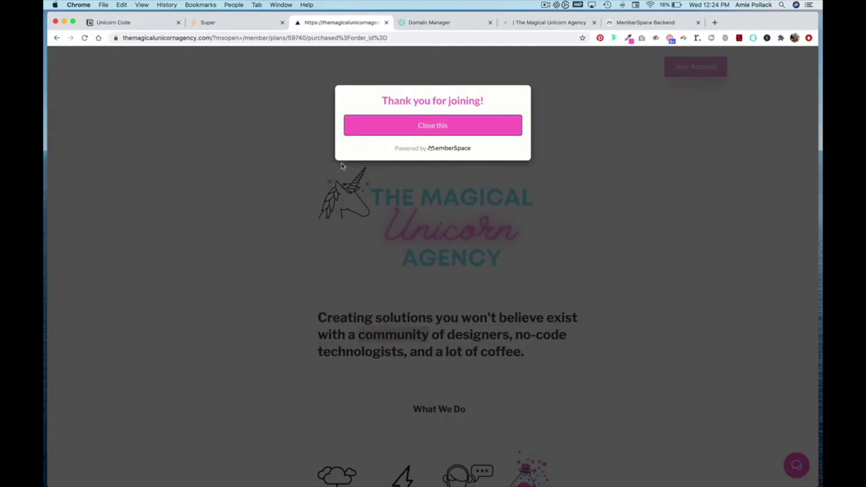
left_click(418, 130)
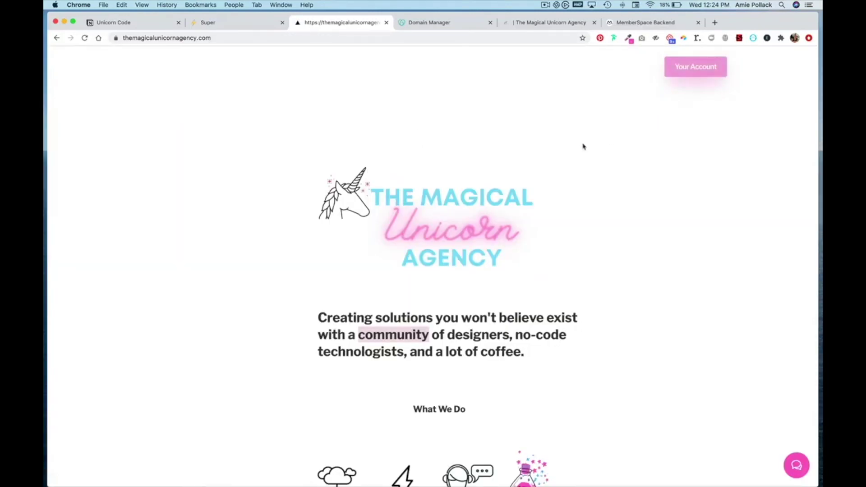
Check Your Account shows the Unicorn Community plan, then read the full Best No-Code Tools post
left_click(689, 66)
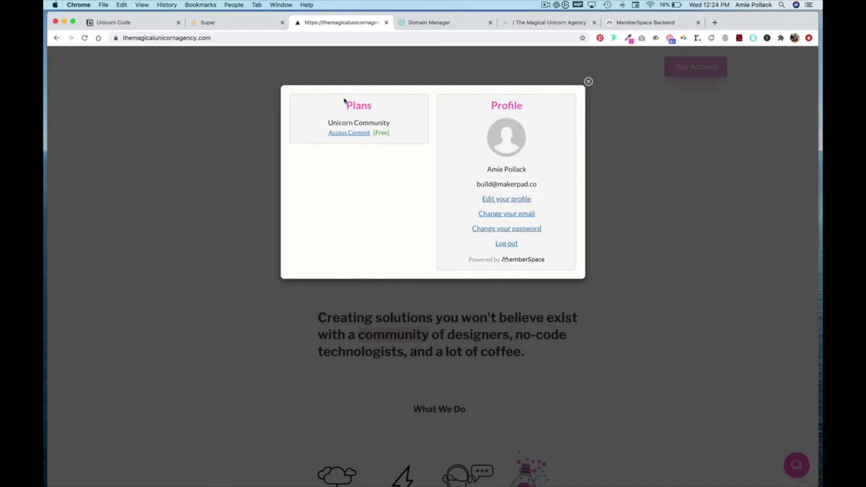
left_click(589, 82)
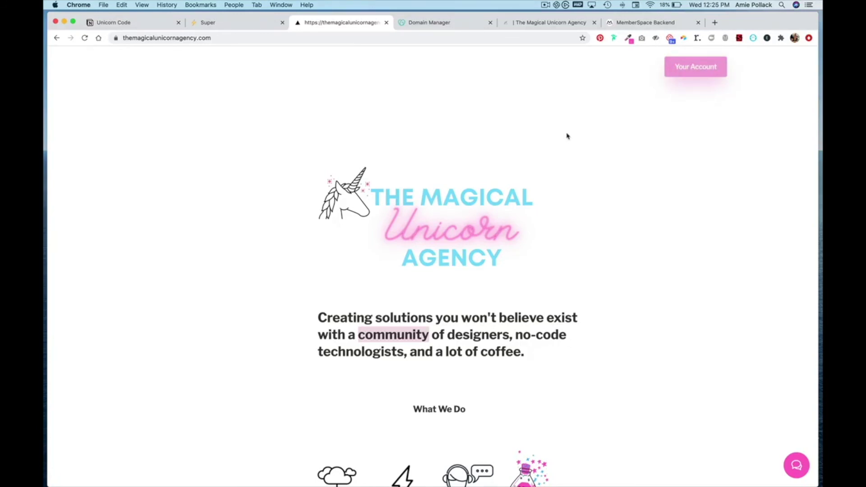
scroll(645, 253, "down", 7)
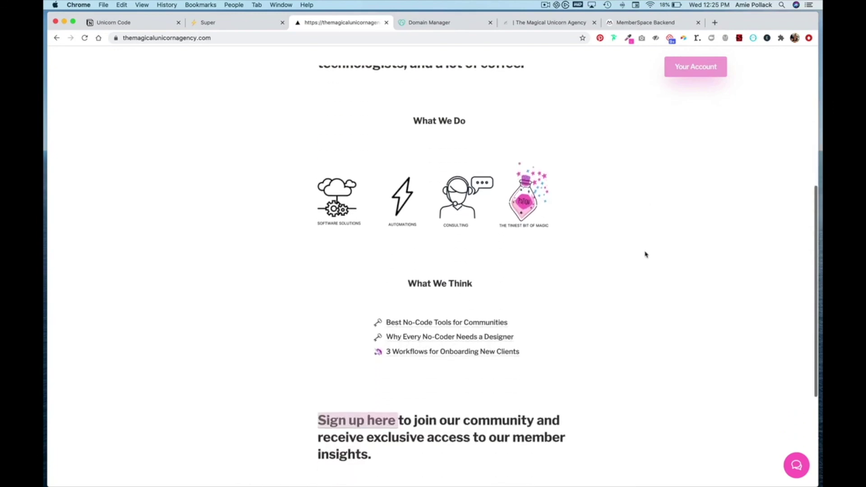
left_click(425, 305)
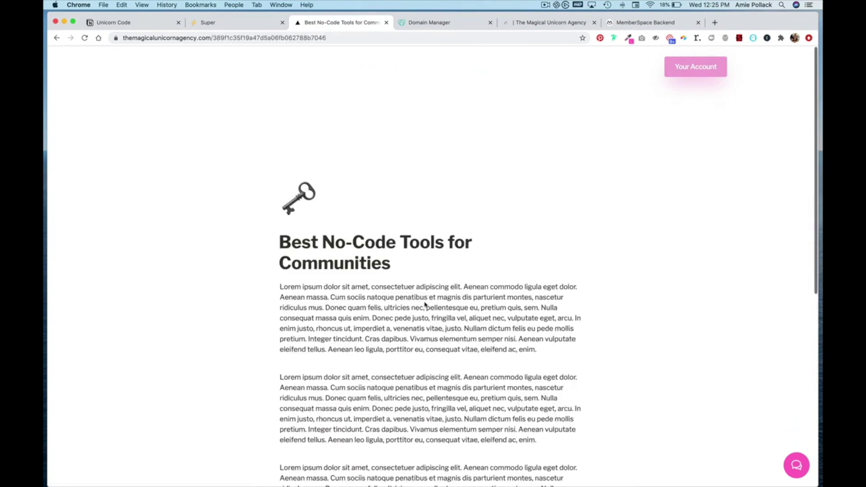
scroll(425, 305, "down", 10)
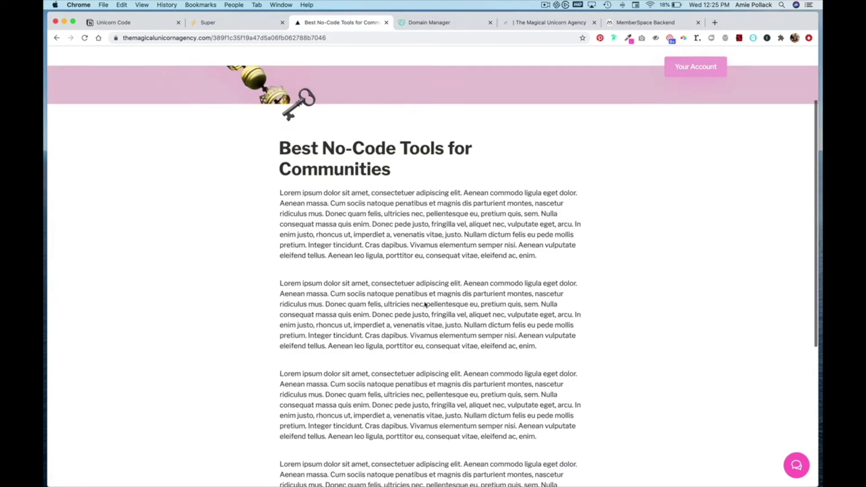
scroll(425, 304, "up", 10)
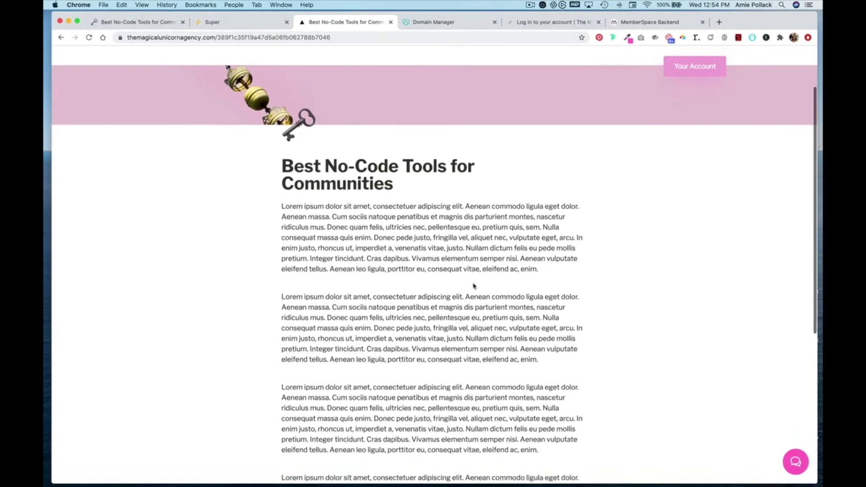
scroll(473, 286, "down", 10)
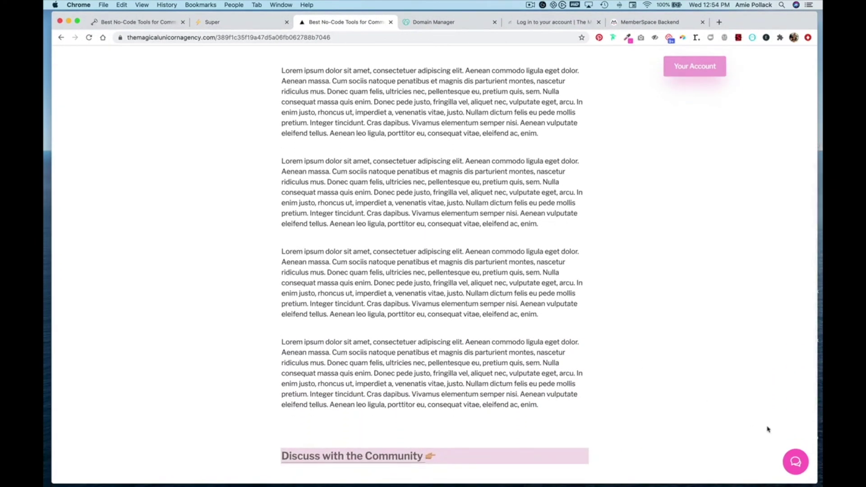
Sign into the Unicorn Circle community via the chat bubble using Continue with MemberSpace
left_click(799, 459)
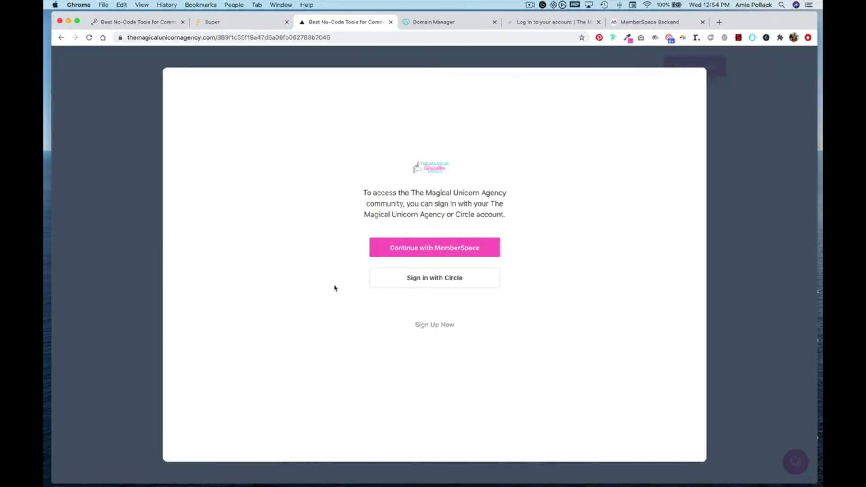
left_click(418, 253)
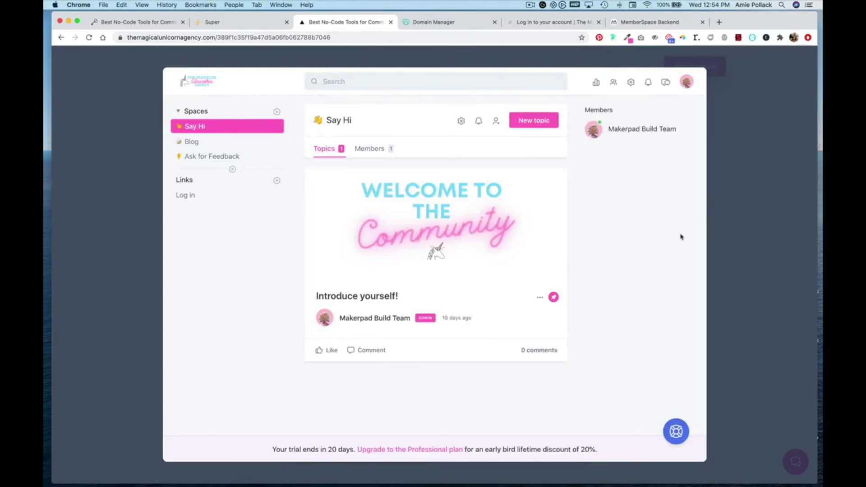
left_click(741, 274)
Follow the post's 'Discuss with the Community' link to the Circle Blog space, then return to the article
scroll(606, 292, "down", 2)
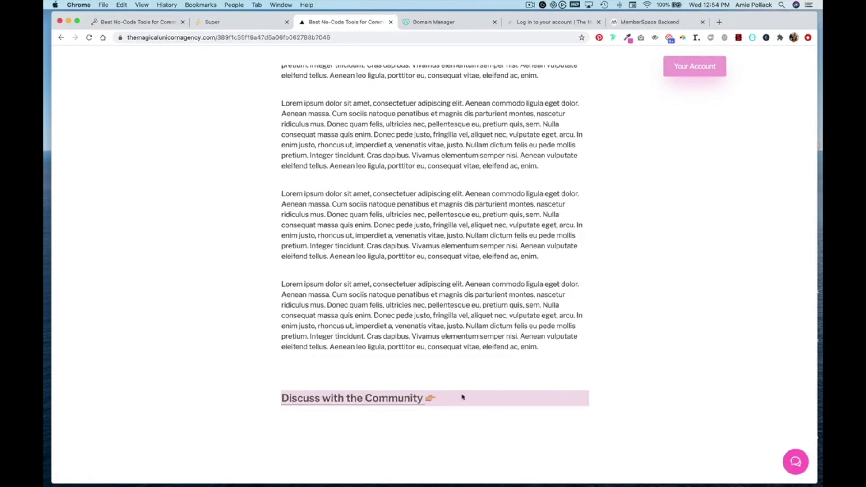
left_click(384, 398)
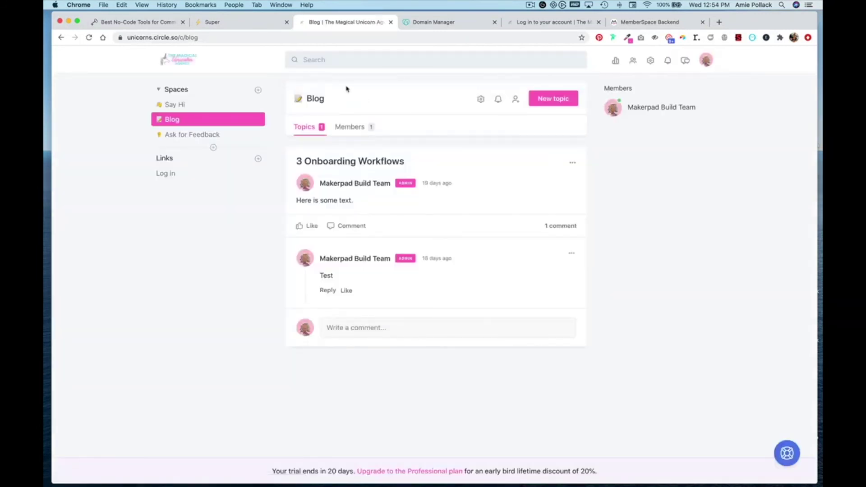
left_click(61, 38)
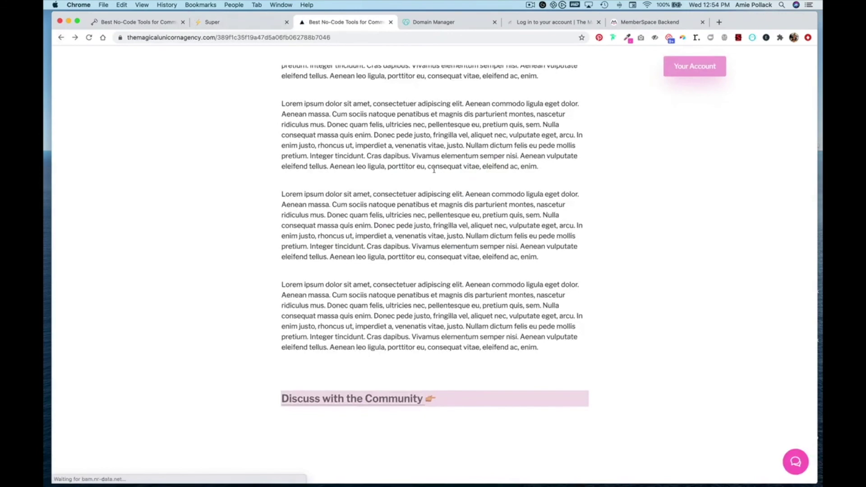